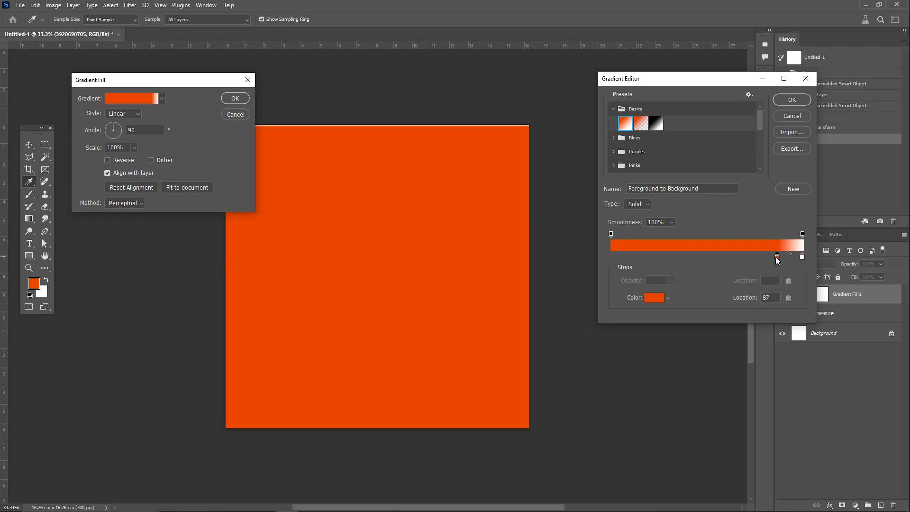
Step: Move the orange color stop to location 100 and recolor the white stop at the gradient's start to #ff4100
drag(775, 258, 803, 258)
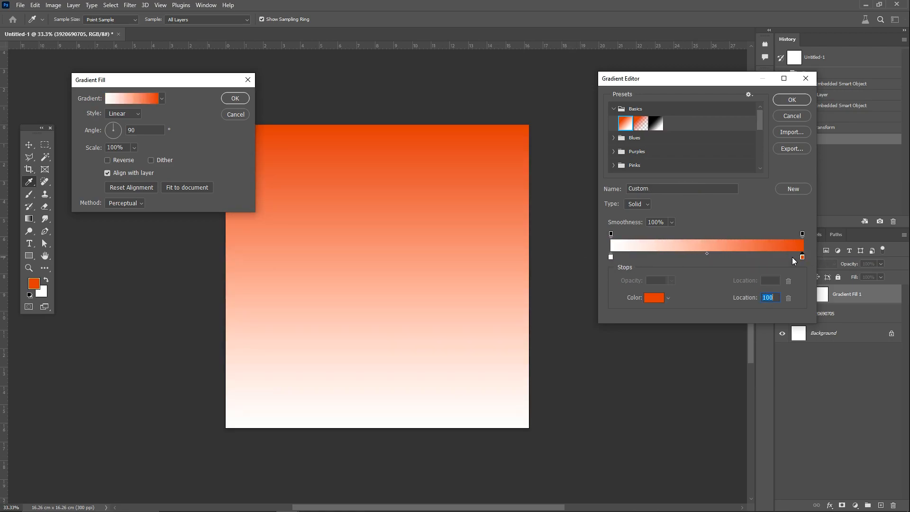
double_click(611, 258)
click(523, 126)
drag(643, 346, 666, 315)
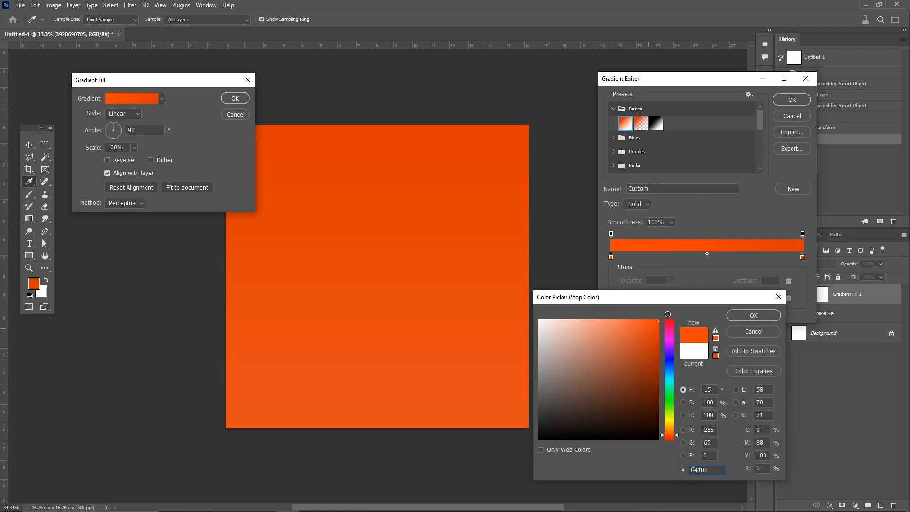
click(743, 315)
Step: With the bright orange stop at the gradient's middle, set the stop at its start to pale peach #ffd5c6
click(611, 257)
click(657, 297)
click(565, 319)
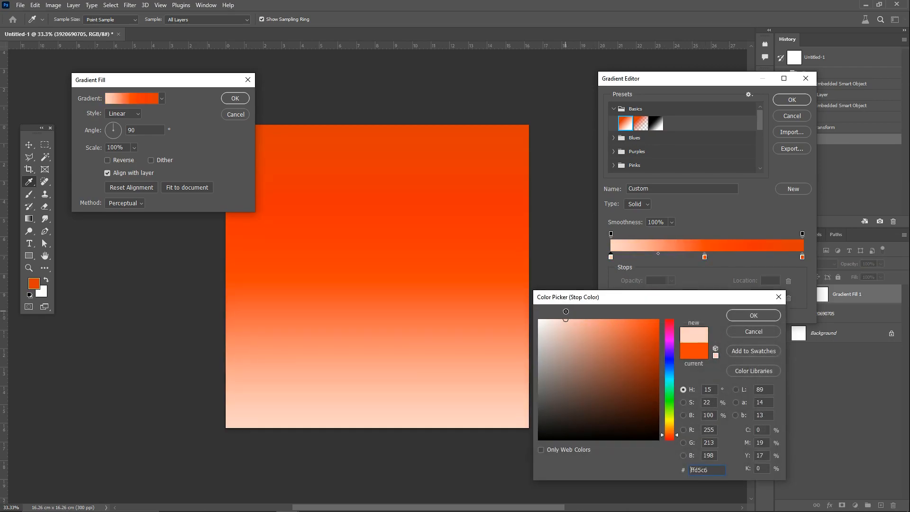
click(753, 315)
Step: Recolor the stop at location 100 to a darker orange, fine-tune the middle stop's position and accept the gradient
click(802, 257)
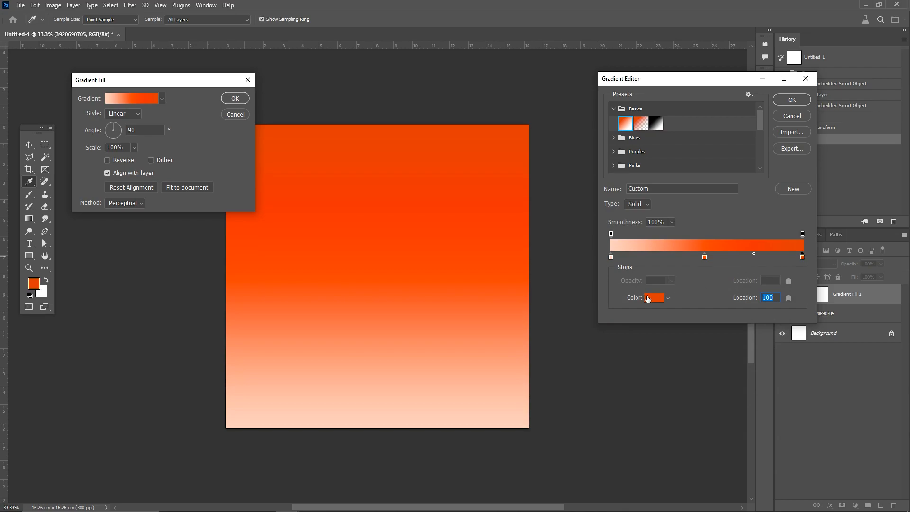
click(648, 297)
click(648, 337)
click(754, 316)
drag(705, 257, 703, 259)
click(783, 103)
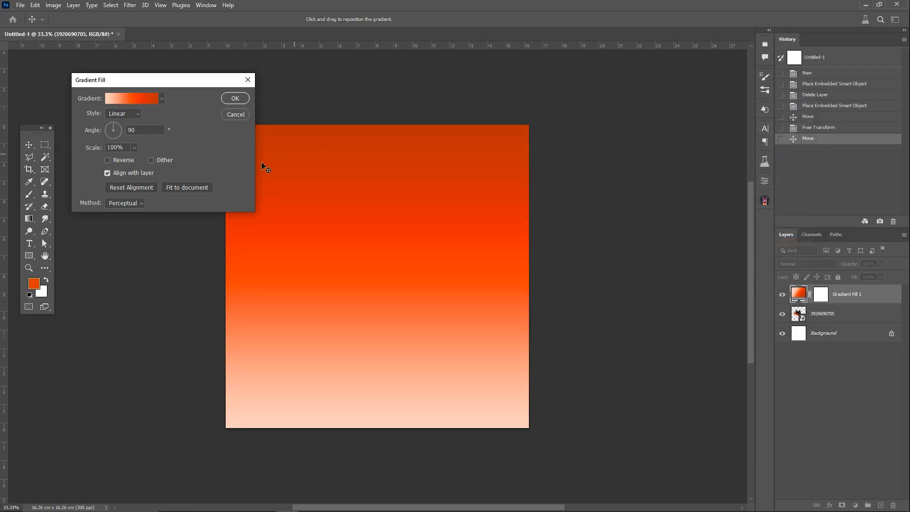
Step: Set the gradient fill's style to Radial and its scale to 152%, and apply the fill
click(124, 113)
click(124, 129)
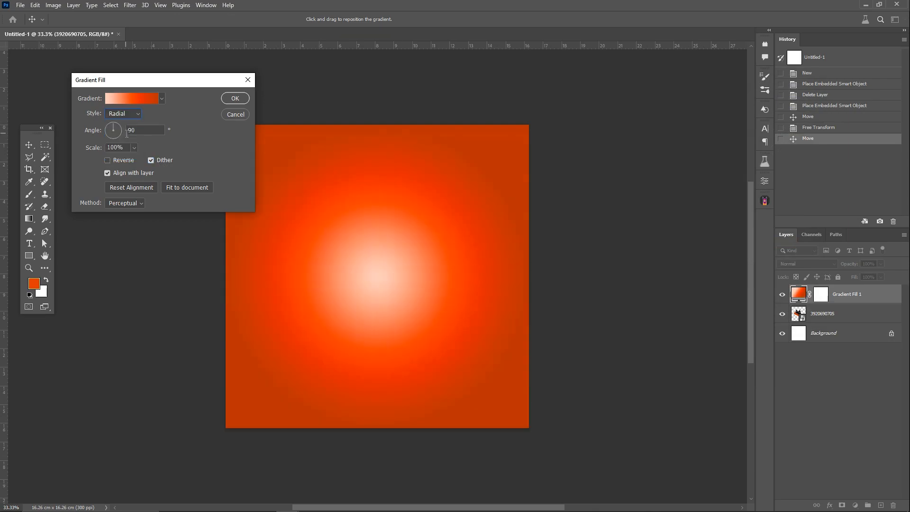
drag(136, 158, 138, 157)
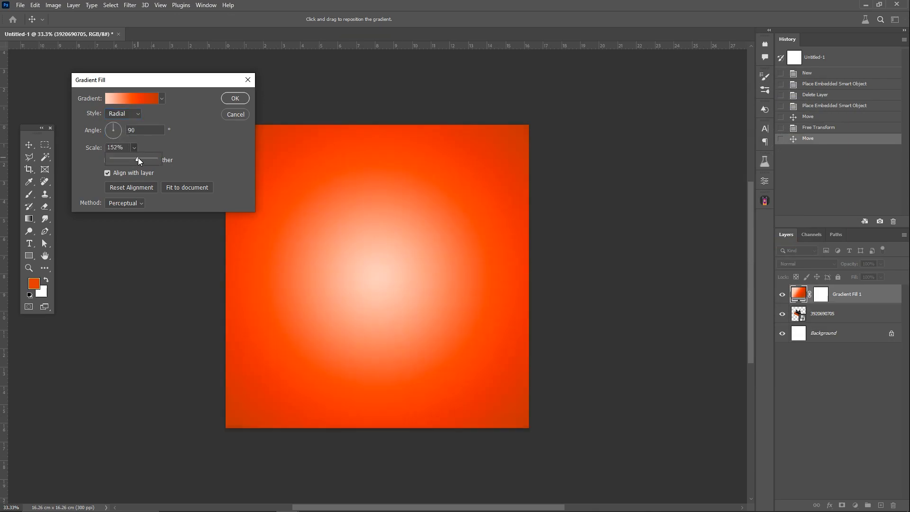
click(234, 101)
click(235, 101)
Step: Place the gradient fill layer beneath the shoe layer and set the gradient's scale to 114%
drag(798, 313, 808, 287)
double_click(804, 313)
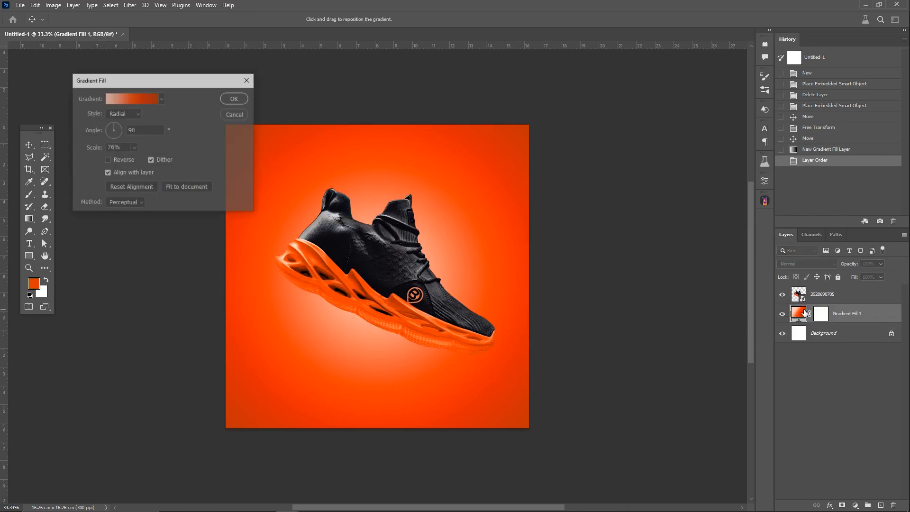
drag(139, 159, 138, 159)
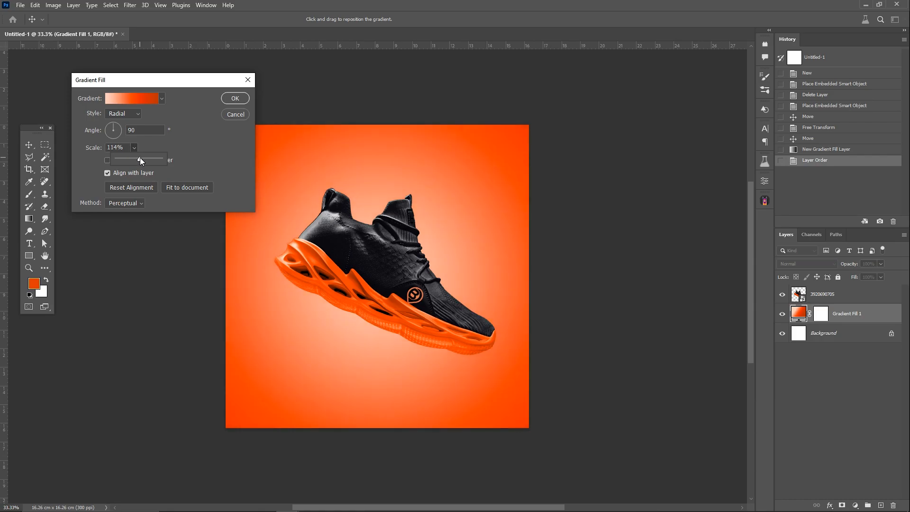
key(Return)
Step: Duplicate the shoe layer and transform the lower shoe to about 27.1% scale, rotated about -14.9° and offset behind the front one
click(398, 239)
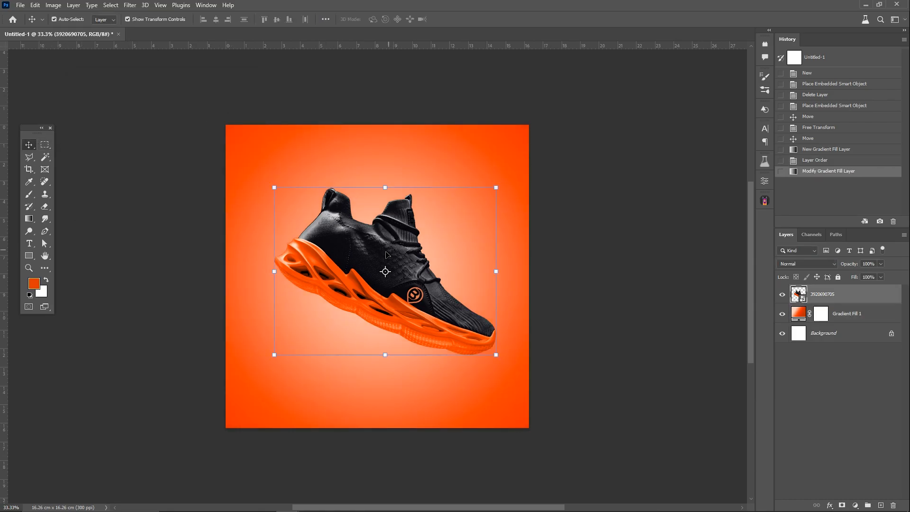
key(ctrl+j)
click(817, 316)
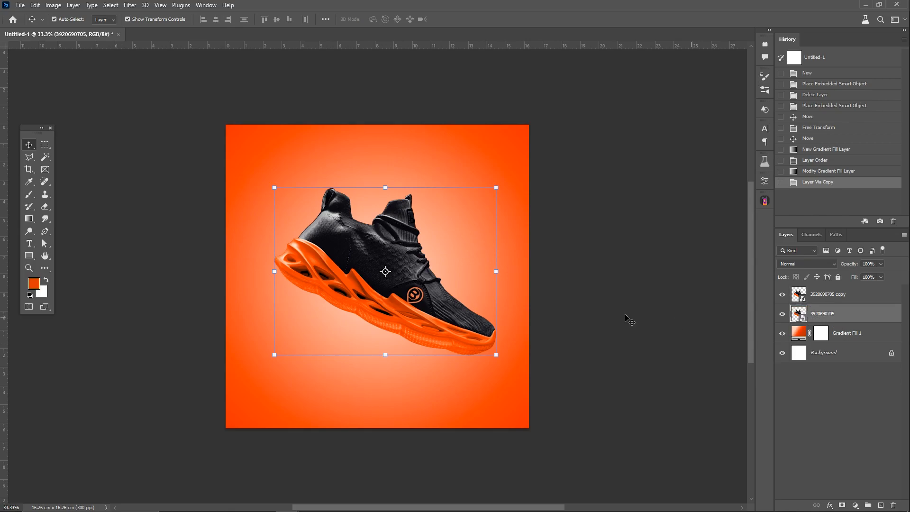
key(ctrl+t)
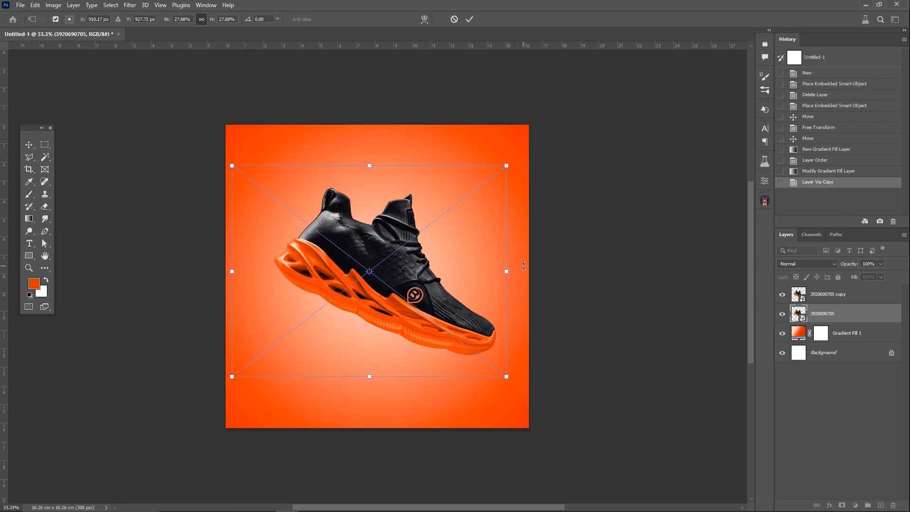
drag(524, 266, 497, 243)
drag(471, 272, 467, 262)
drag(507, 229, 508, 221)
mouse_move(457, 264)
mouse_down()
mouse_move(463, 258)
mouse_move(444, 273)
mouse_up()
key(Return)
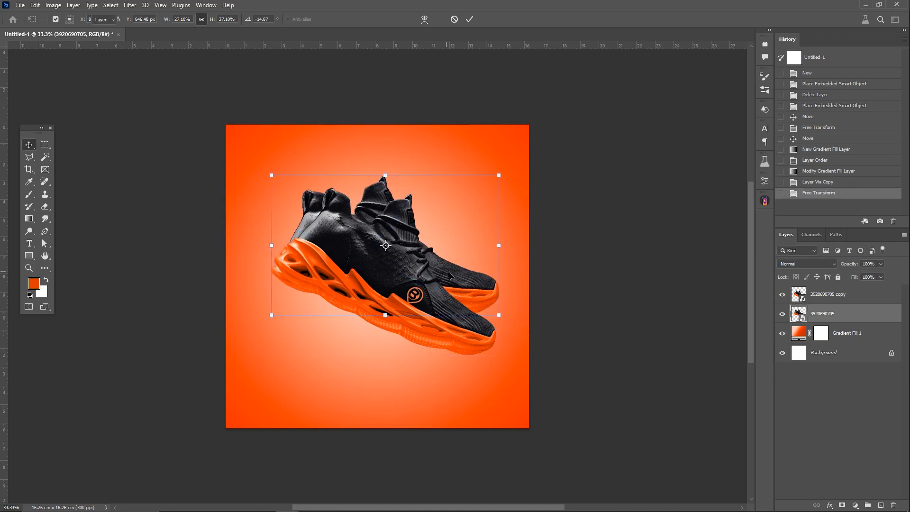
Step: Apply a Gaussian Blur with a 5.0 pixel radius to the rear shoe
click(130, 6)
mouse_move(181, 127)
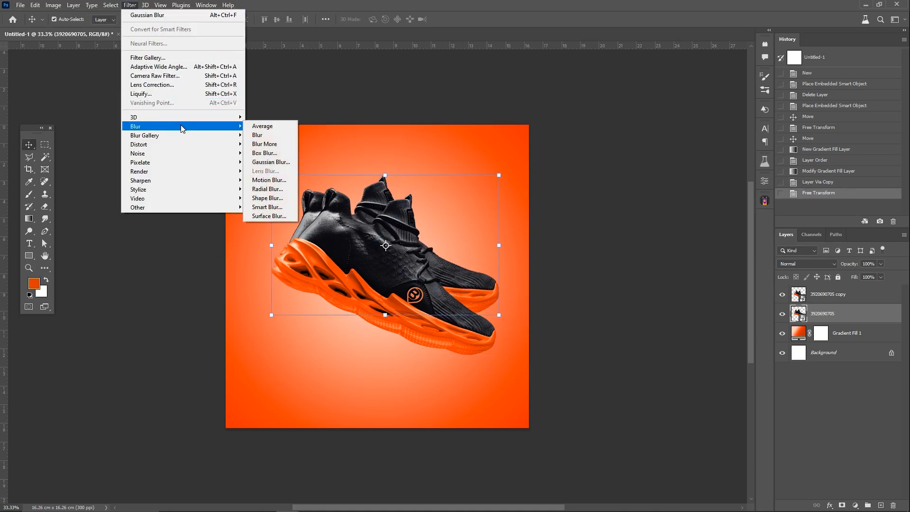
click(271, 162)
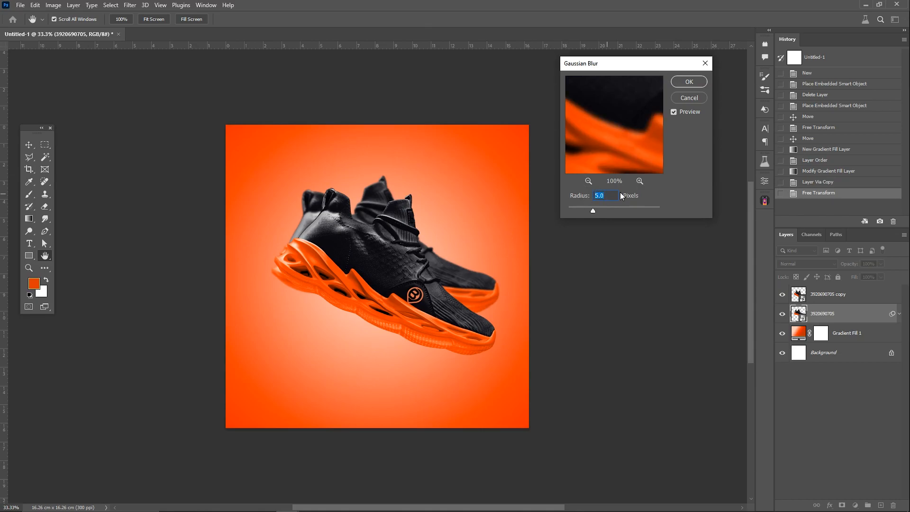
key(Return)
Step: Free-transform both shoe layers together with a slight adjustment on the canvas
key(ctrl+t)
drag(456, 277, 456, 276)
key(Return)
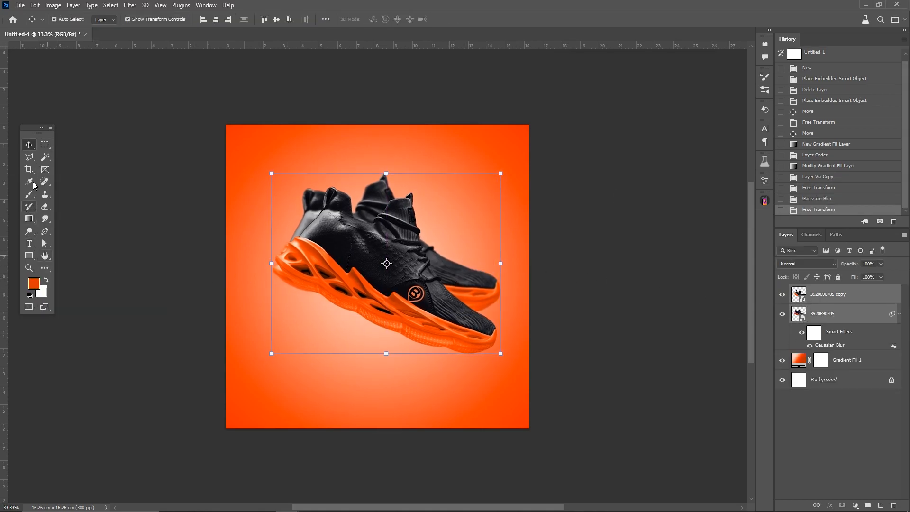
Step: Add a new layer between the rear shoe and the gradient fill, and flatten the soft brush tip into a wide ellipse
click(29, 194)
click(833, 317)
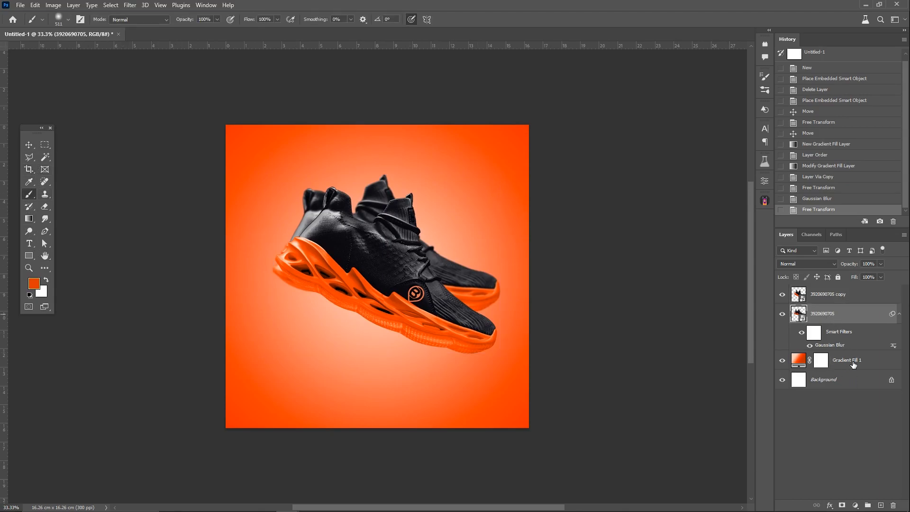
click(879, 505)
drag(816, 314, 814, 366)
right_click(437, 330)
drag(465, 346, 464, 353)
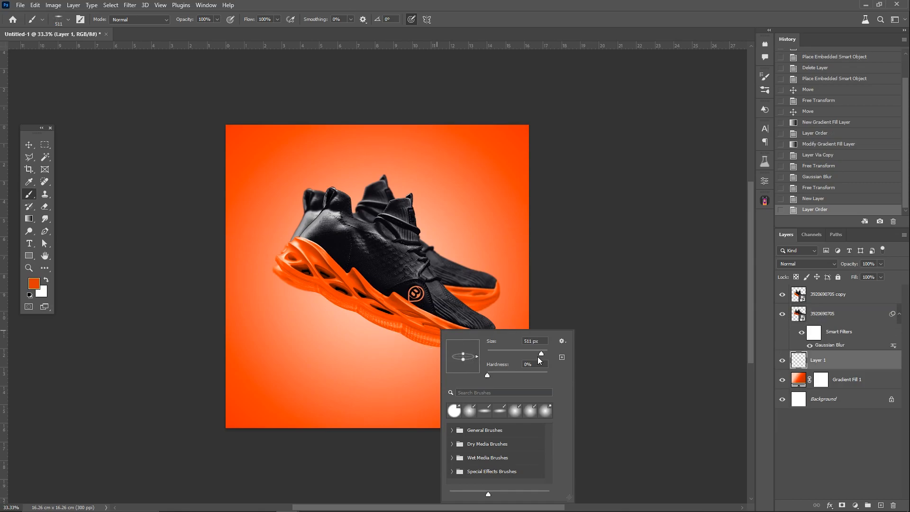
Step: Stamp a black elliptical shadow beneath the front shoe's toe with the brush at 800 px
click(34, 283)
mouse_move(612, 366)
mouse_down()
mouse_move(579, 412)
mouse_move(527, 443)
mouse_up()
click(752, 315)
right_click(471, 341)
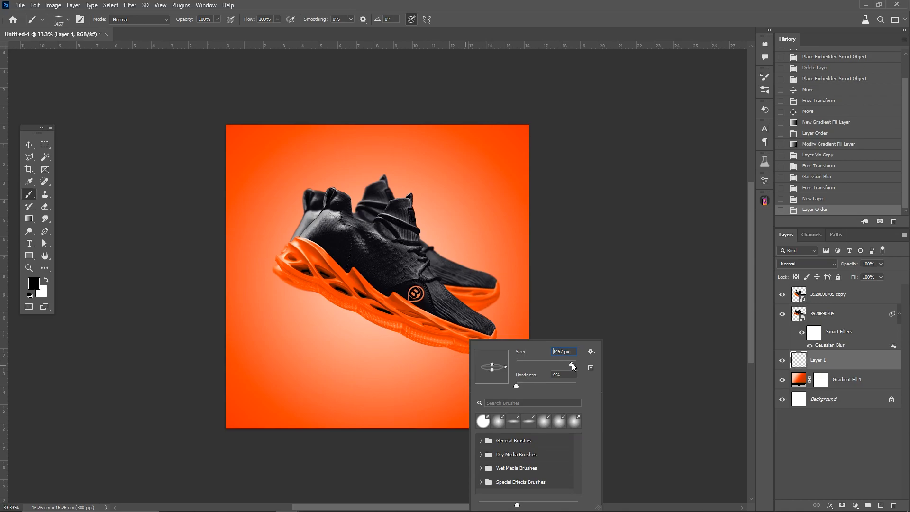
text(800)
key(Return)
click(458, 366)
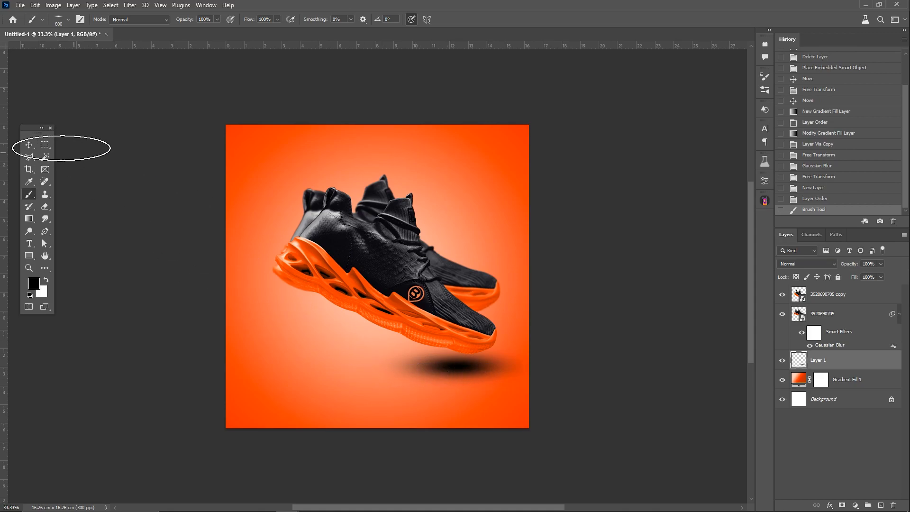
Step: Shift the shadow about 0.3 cm sideways, flatten it to about 58% height, enlarge it slightly and set its layer opacity to 51%
click(29, 145)
drag(487, 375, 490, 371)
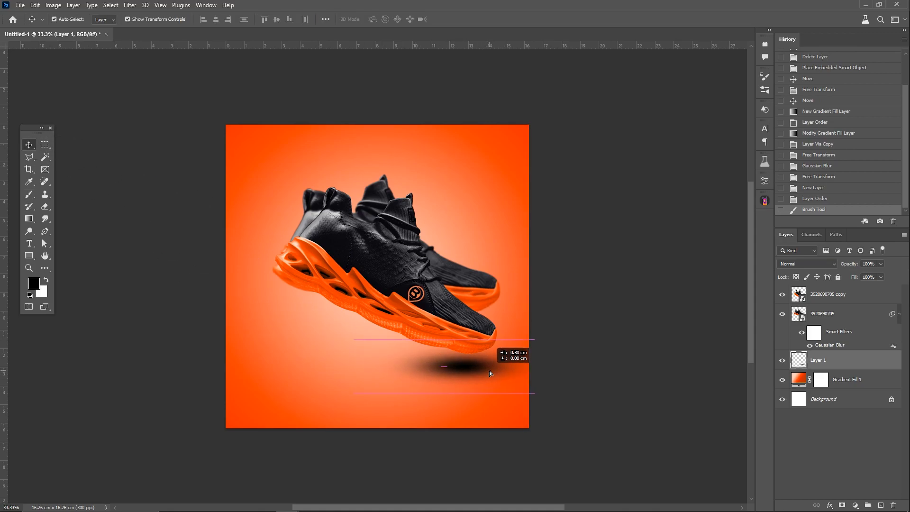
key(ctrl+t)
drag(447, 340, 447, 368)
mouse_move(469, 379)
mouse_down()
mouse_move(473, 362)
mouse_move(451, 381)
mouse_up()
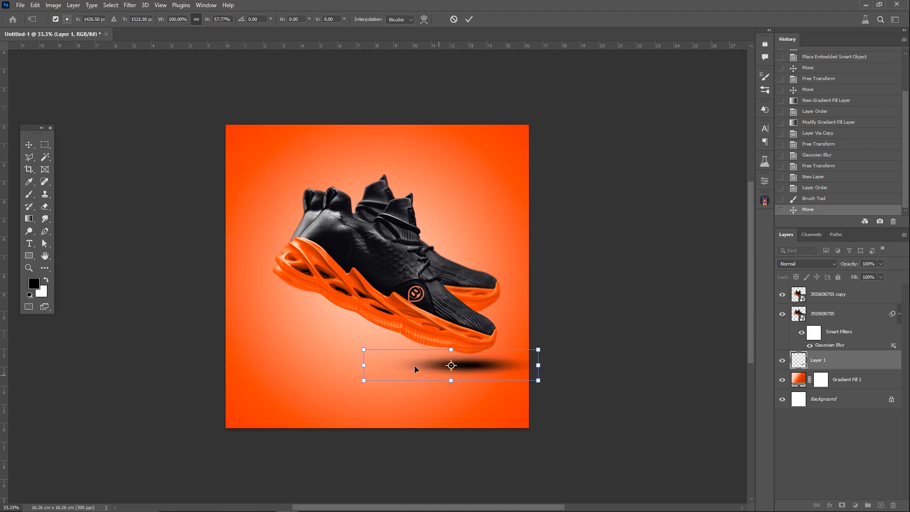
drag(363, 365, 351, 365)
key(Return)
click(881, 264)
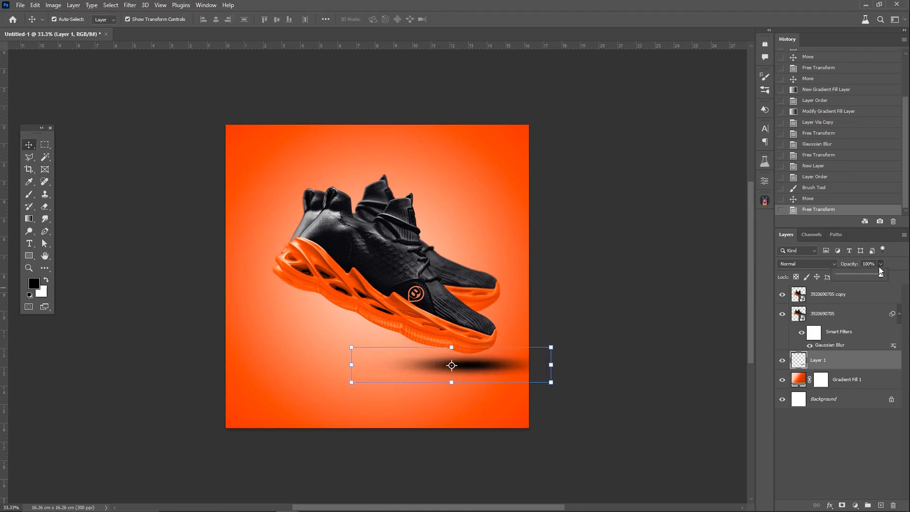
drag(862, 277, 862, 277)
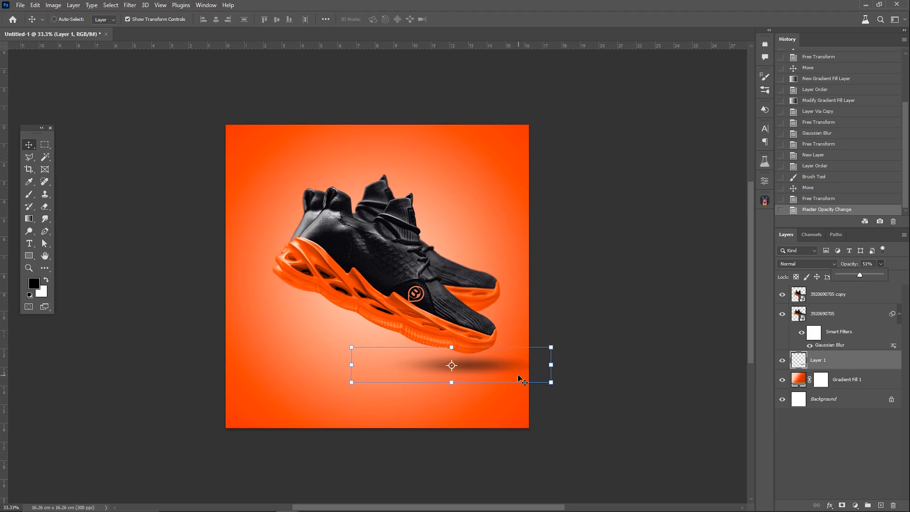
Step: Duplicate the shadow layer, shrink the copy to about half size under the shoe's toe and raise its opacity
key(ctrl+j)
key(ctrl+t)
drag(551, 382, 501, 372)
drag(442, 369, 459, 368)
key(Return)
drag(880, 264, 870, 278)
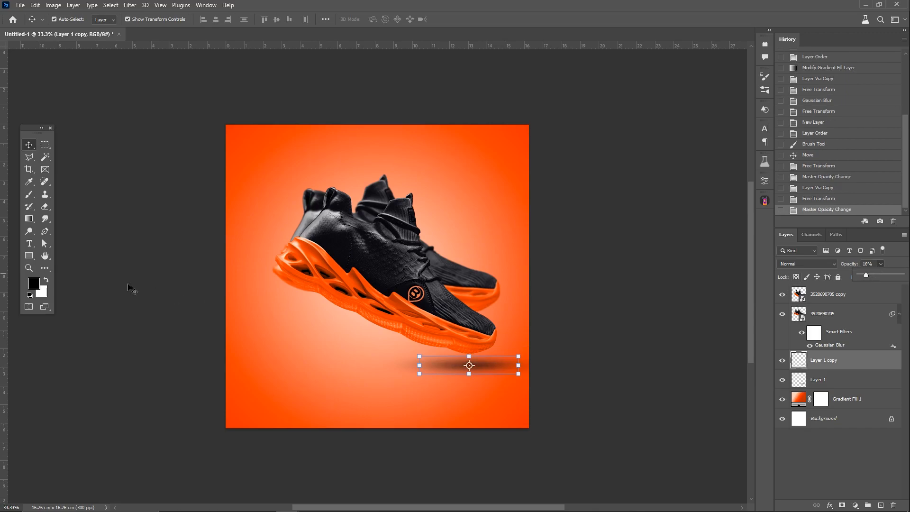
Step: Draw a rectangle about 1391 × 1101 px across the shoes, with white fill, no stroke and 76 px corner radii
key(z)
key(u)
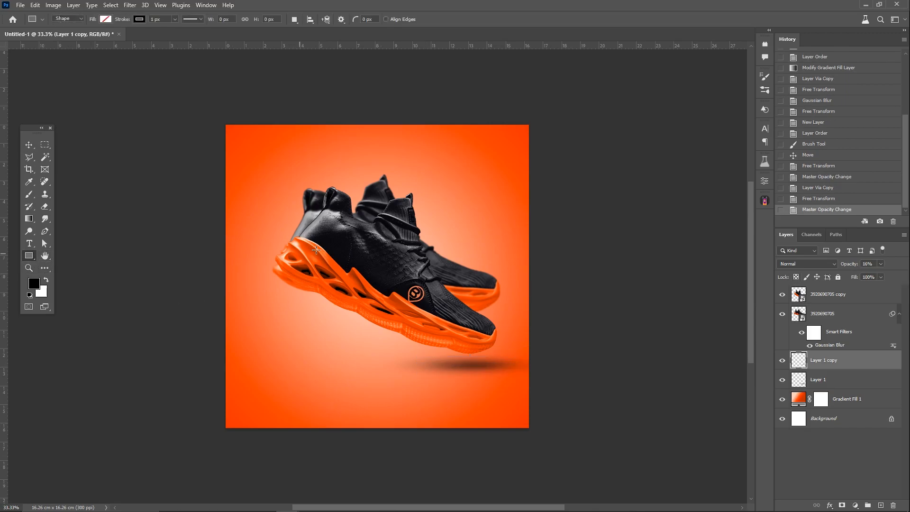
drag(256, 220, 475, 392)
click(657, 290)
click(636, 307)
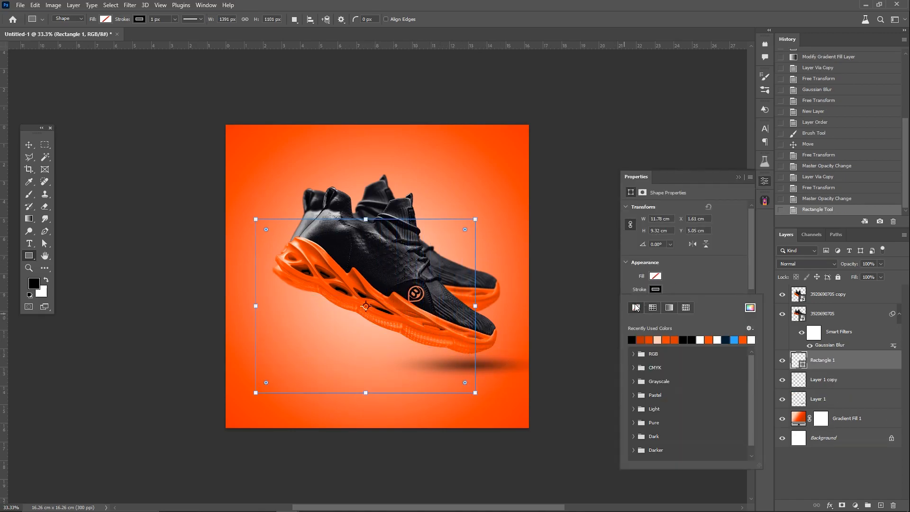
click(656, 277)
double_click(701, 327)
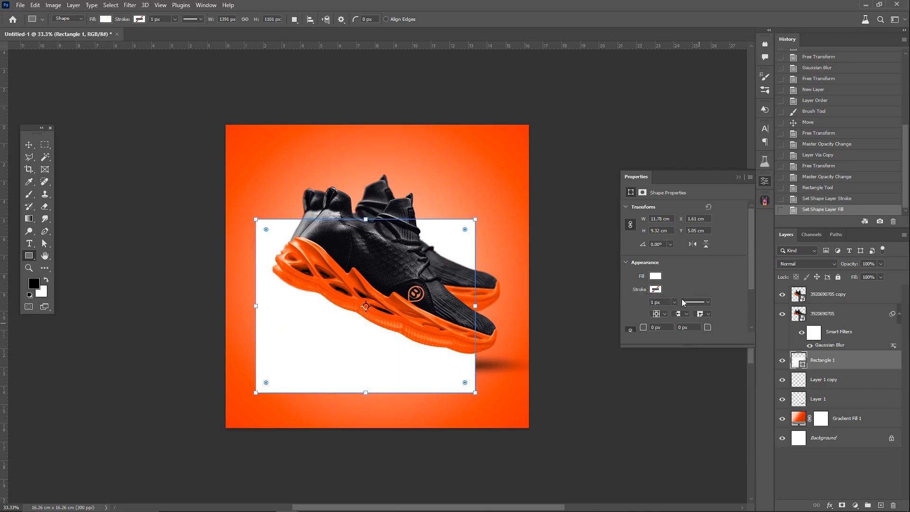
drag(708, 327, 744, 327)
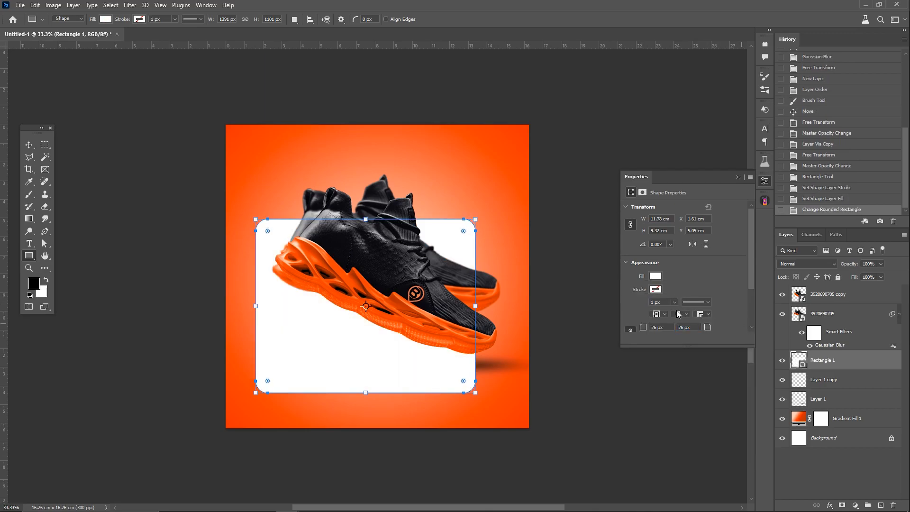
Step: Place the rectangle layer between the front and rear shoe layers and shift the shape up about 0.5 cm
drag(848, 358, 830, 309)
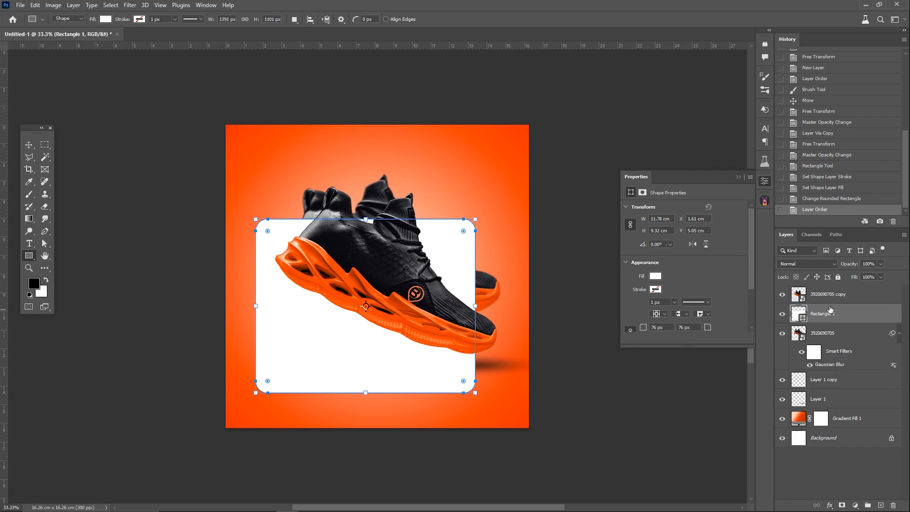
click(29, 144)
drag(328, 330, 328, 320)
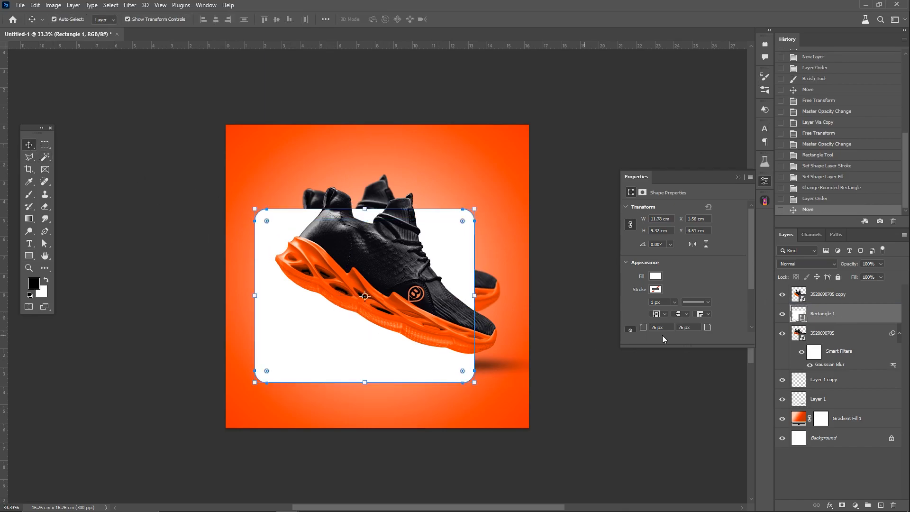
click(740, 178)
Step: Reduce the rectangle layer's fill to 10% and set its blend mode to Linear Dodge (Add)
click(880, 277)
drag(875, 277, 857, 278)
text(0)
click(829, 265)
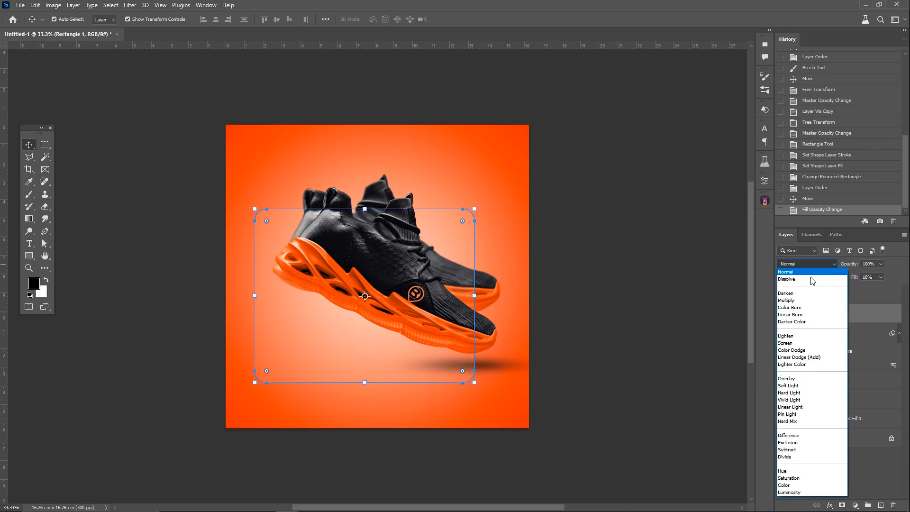
click(801, 359)
Step: Enable an inner shadow and an inner glow on the glass rectangle layer, leaving the stroke effect off
right_click(830, 321)
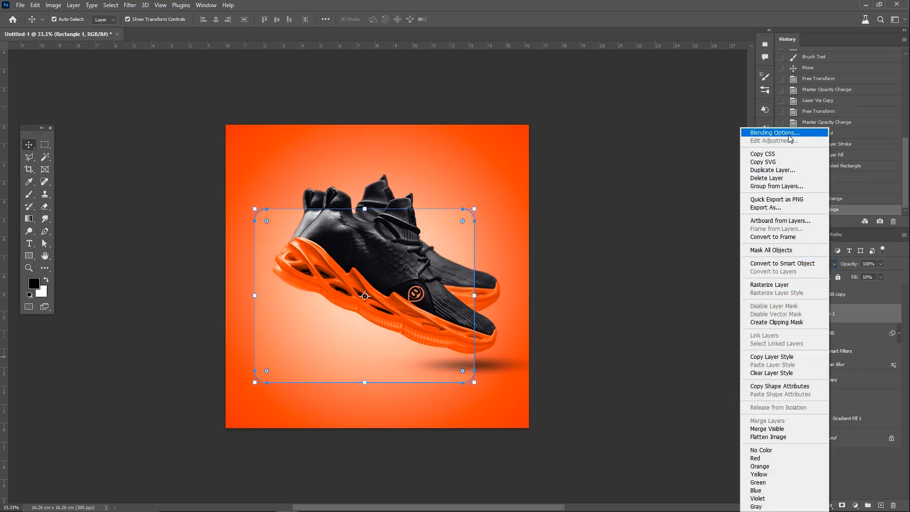
click(773, 130)
click(548, 182)
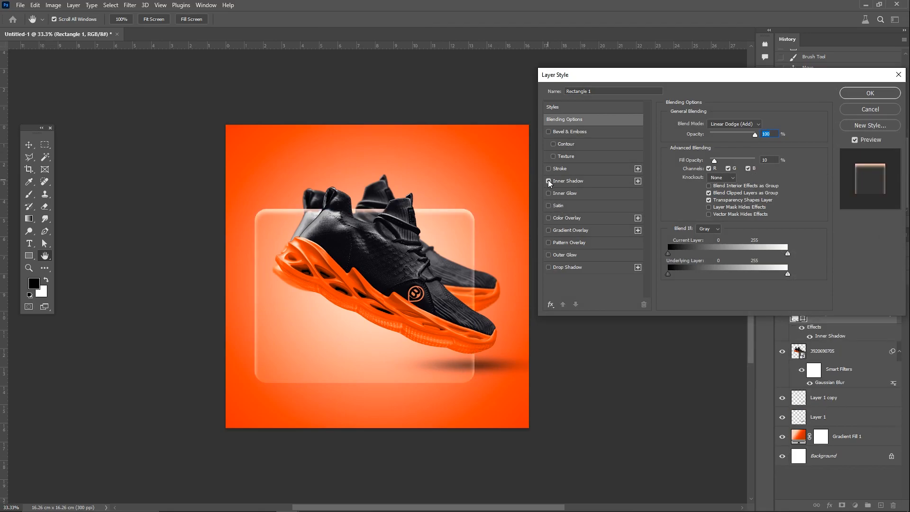
click(549, 194)
click(549, 182)
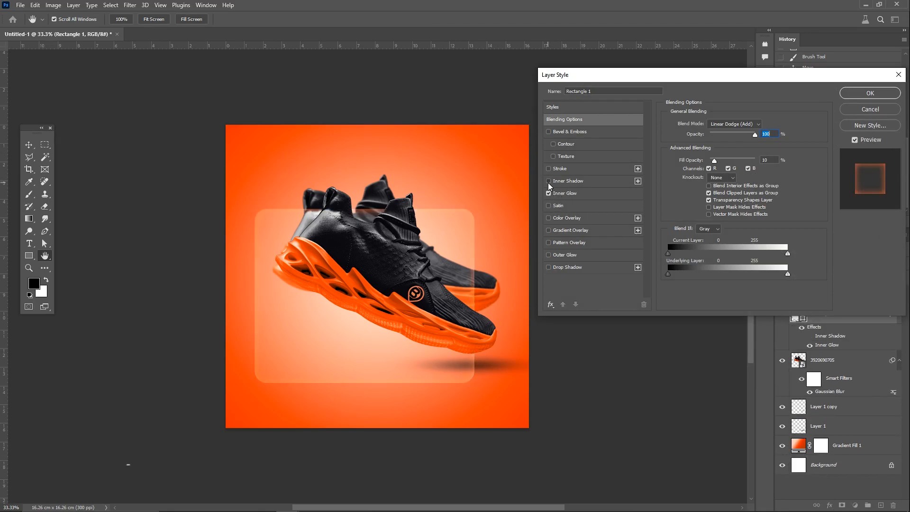
click(549, 182)
click(549, 168)
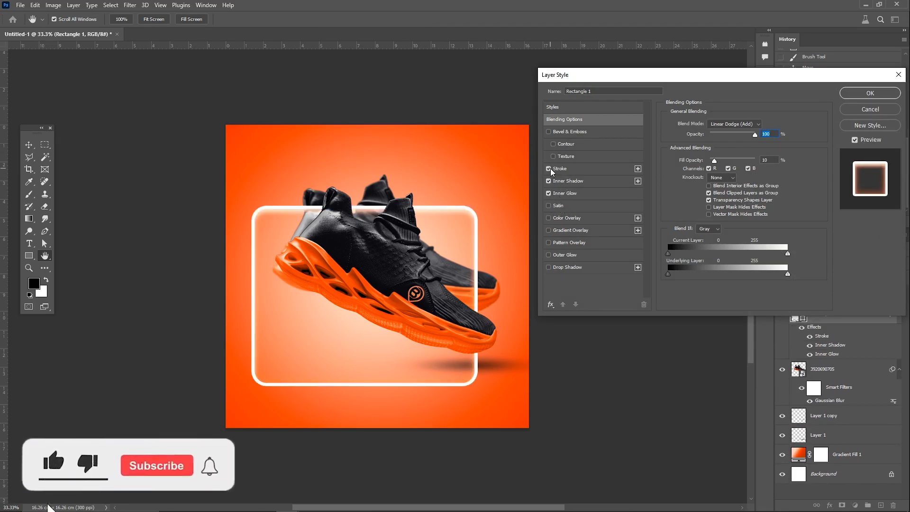
click(549, 169)
click(558, 182)
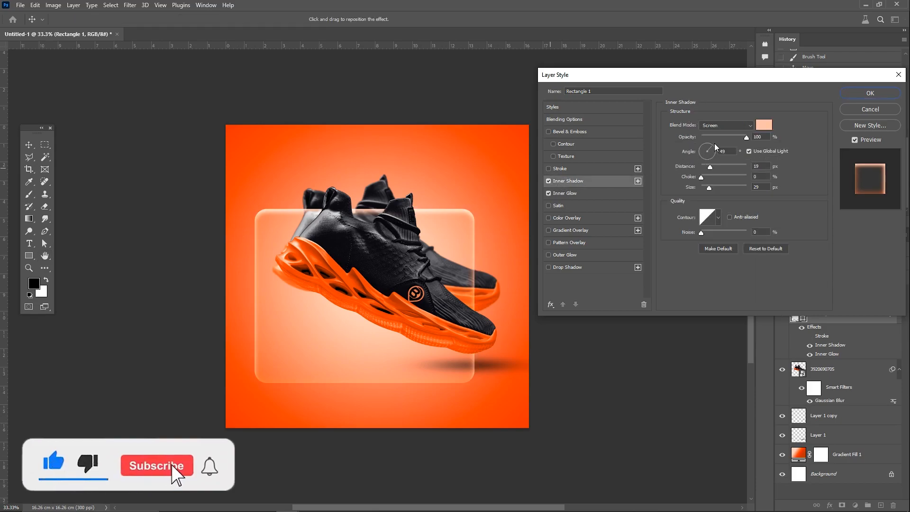
Step: Set the rectangle's inner glow to white with 46% opacity and a size of 59 px
click(595, 192)
click(690, 157)
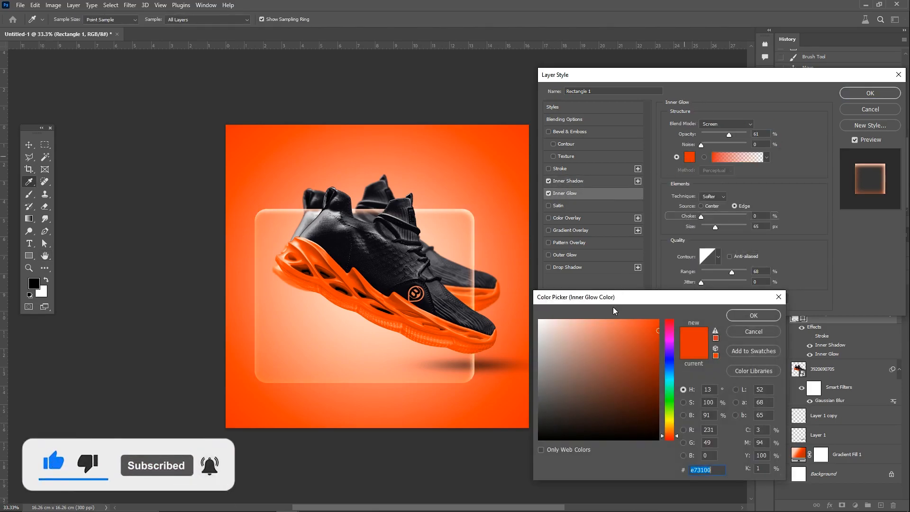
click(539, 320)
click(753, 315)
mouse_move(729, 135)
mouse_down()
mouse_move(751, 134)
mouse_move(722, 134)
mouse_up()
mouse_move(715, 227)
mouse_down()
mouse_move(702, 227)
mouse_move(715, 225)
mouse_up()
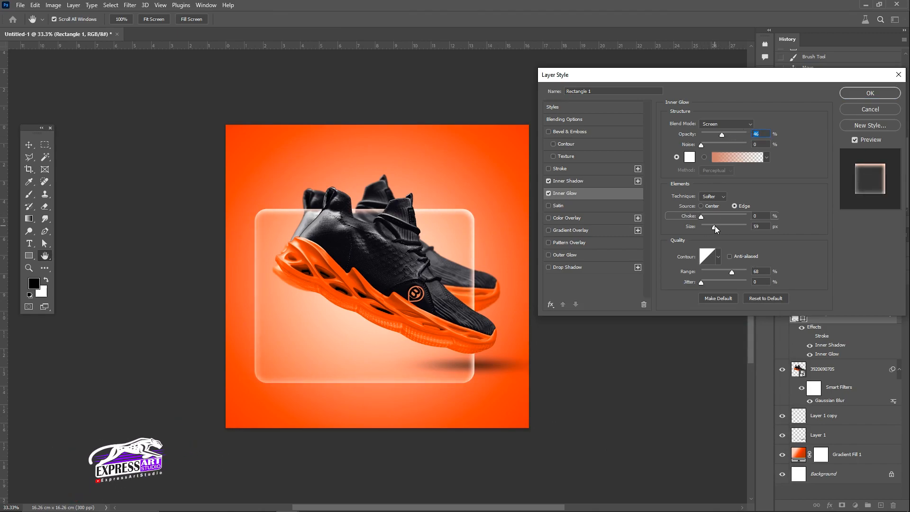
Step: Set the rectangle's inner shadow to 31% opacity, 4 px distance and about 131 px size, and apply the layer style
click(551, 181)
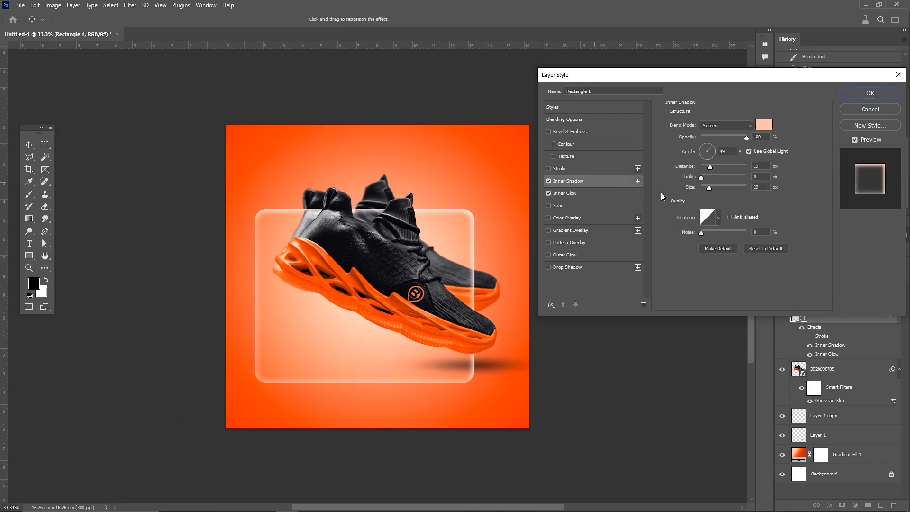
drag(735, 137, 730, 186)
click(707, 188)
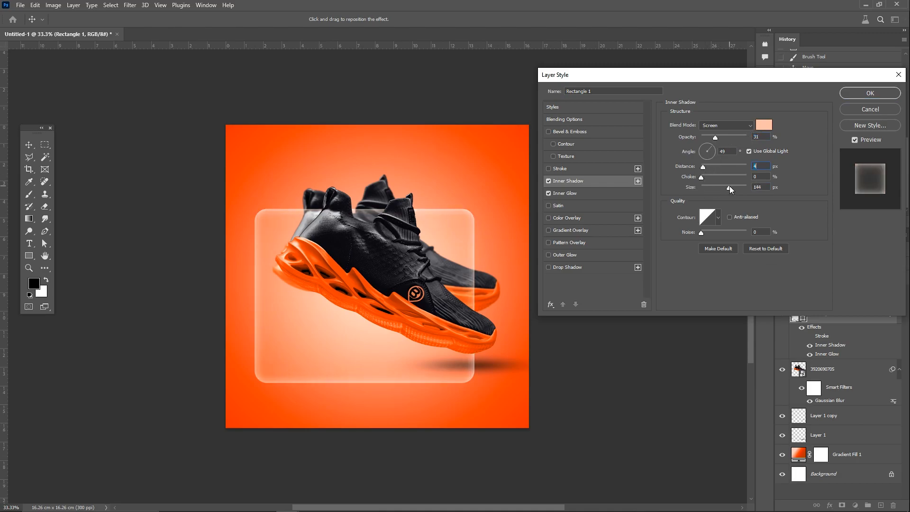
click(848, 95)
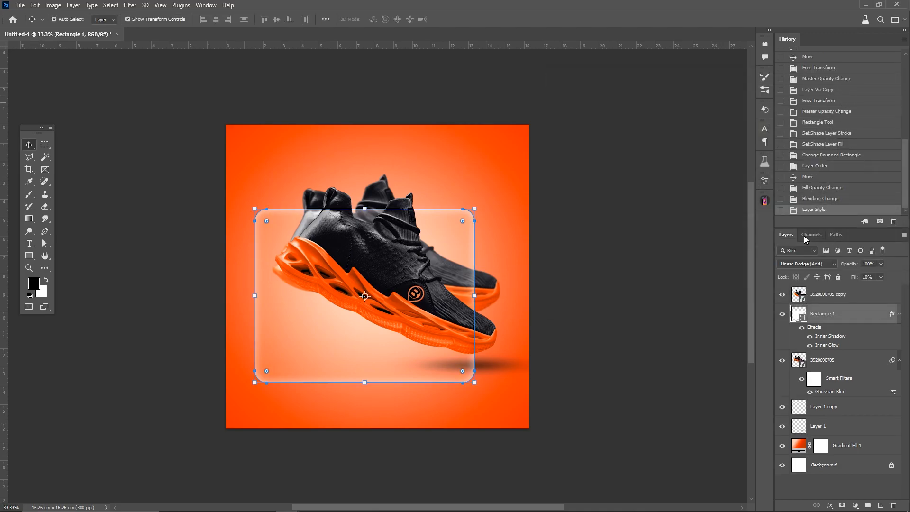
Step: Duplicate the rear shoe layer and mask the copy to the rectangle's outline
click(800, 363)
key(ctrl+j)
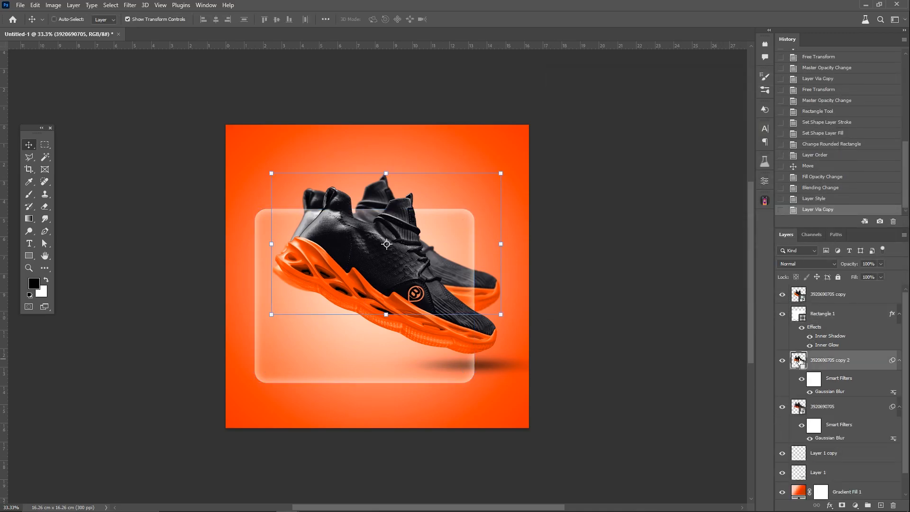
ctrl+click(798, 315)
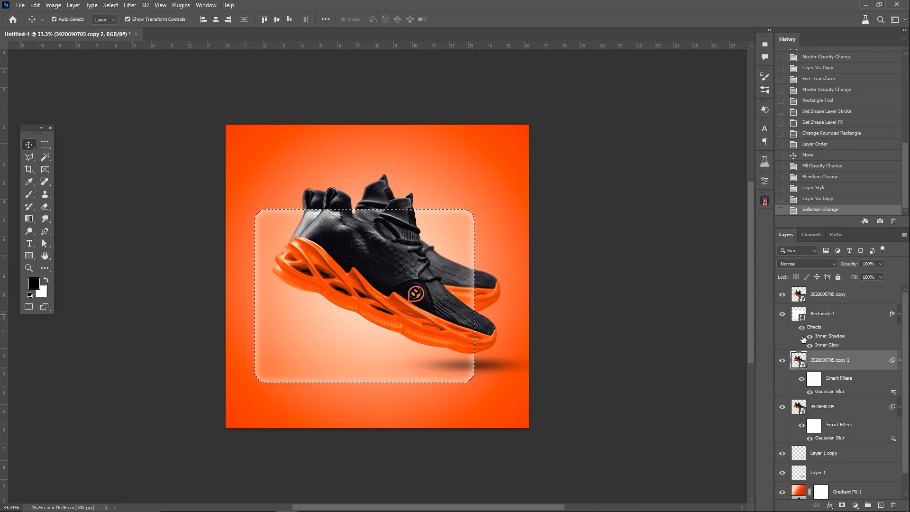
click(842, 506)
Step: Apply a Gaussian Blur of 10 px to the masked rear shoe copy, hiding the original shoe layer meanwhile and showing it again
click(783, 407)
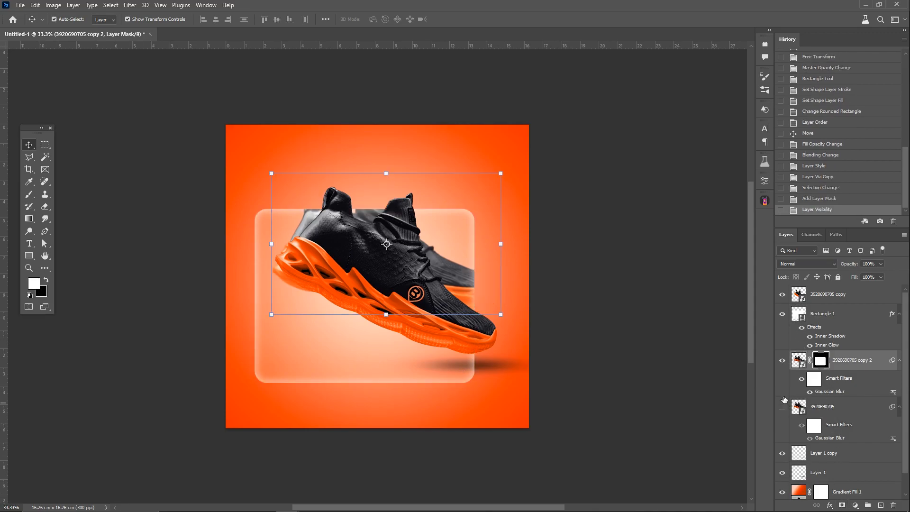
click(798, 360)
click(130, 5)
mouse_move(192, 126)
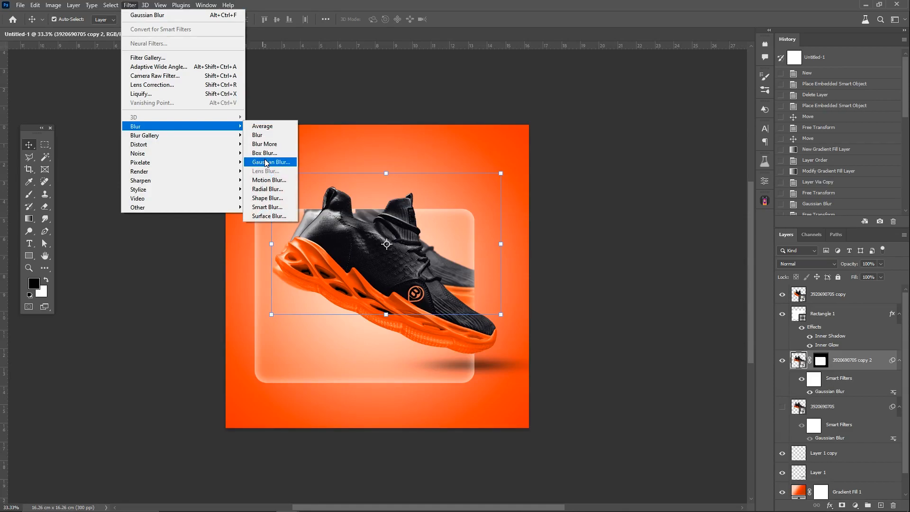
click(270, 165)
text(10)
key(Return)
click(783, 416)
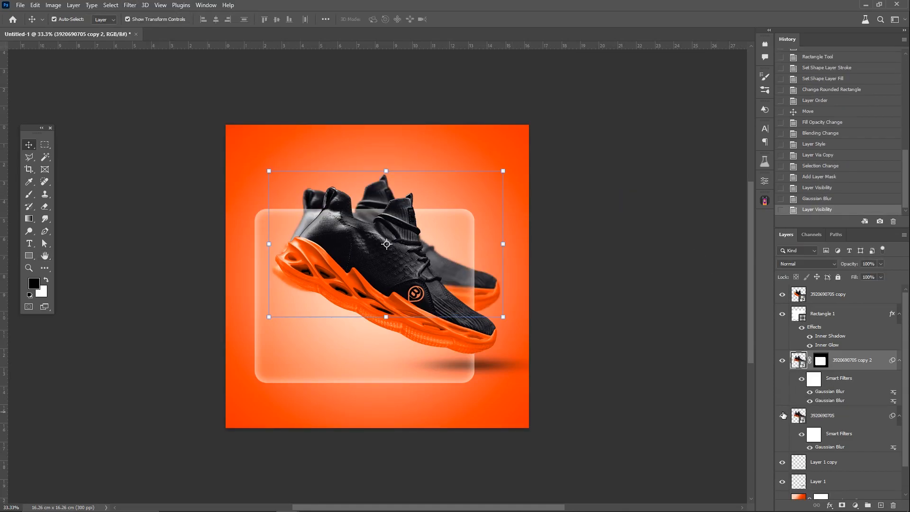
Step: Mask the original rear shoe layer so that the area inside the rectangle's outline is hidden
scroll(474, 267, up, 6)
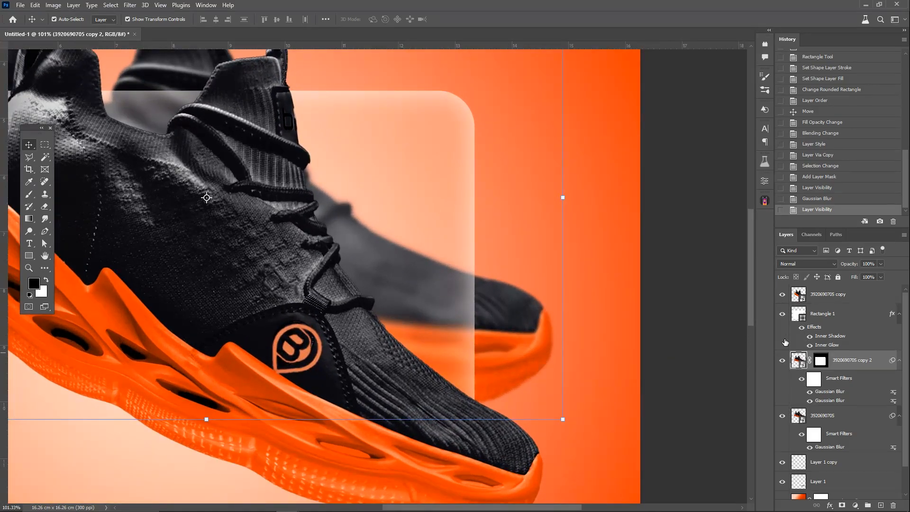
ctrl+click(800, 314)
click(834, 415)
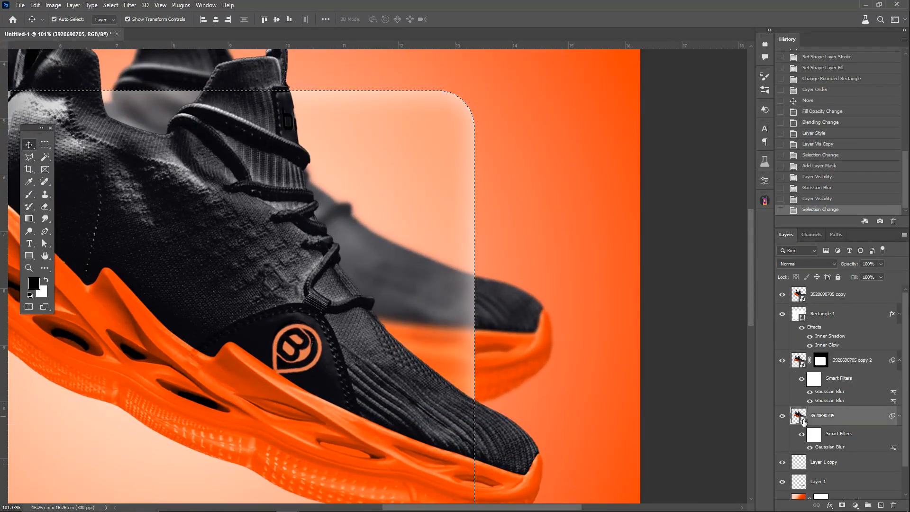
click(842, 506)
scroll(315, 291, down, 7)
scroll(296, 251, left, 3)
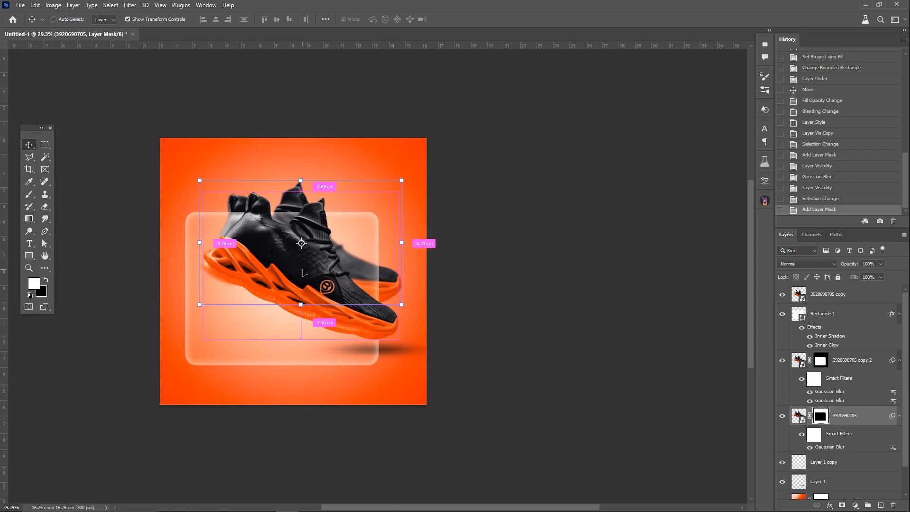
Step: Add an inner shadow at 51% opacity and 32 px size plus a white inner glow at 49% opacity to the front shoe layer
scroll(298, 251, up, 2)
ctrl+click(298, 252)
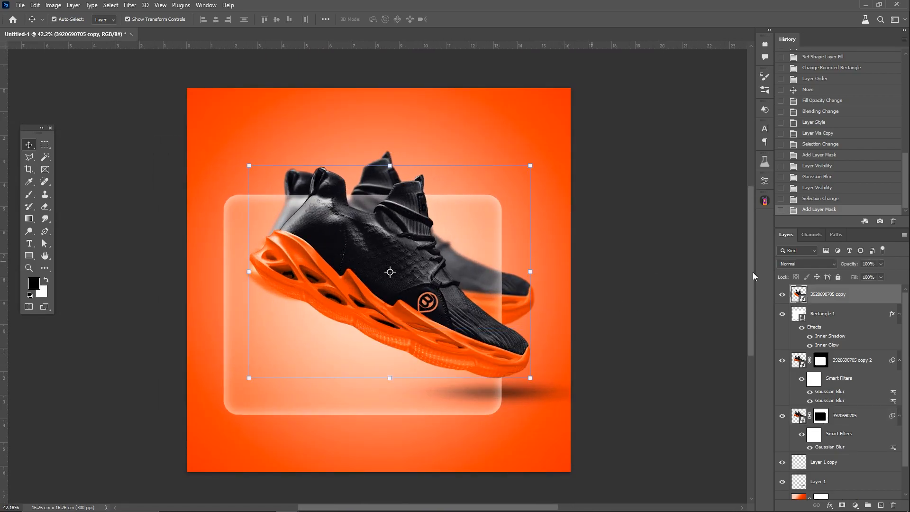
right_click(811, 298)
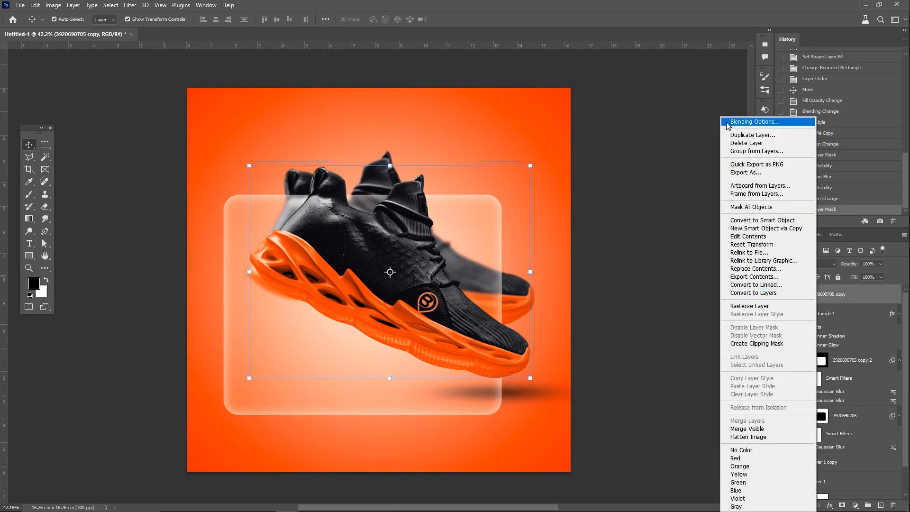
click(754, 121)
click(549, 181)
click(589, 179)
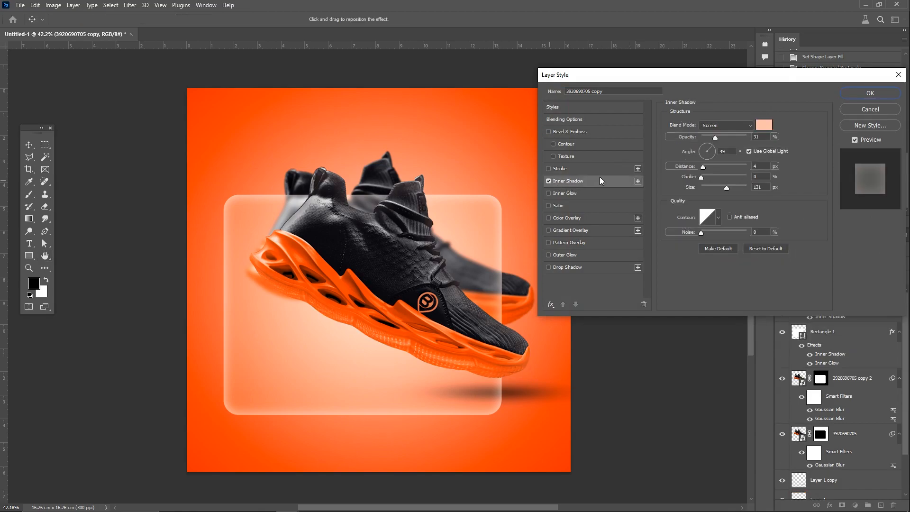
click(724, 137)
click(702, 187)
drag(701, 186, 710, 186)
click(570, 193)
mouse_move(722, 134)
mouse_down()
mouse_move(744, 133)
mouse_move(724, 132)
mouse_up()
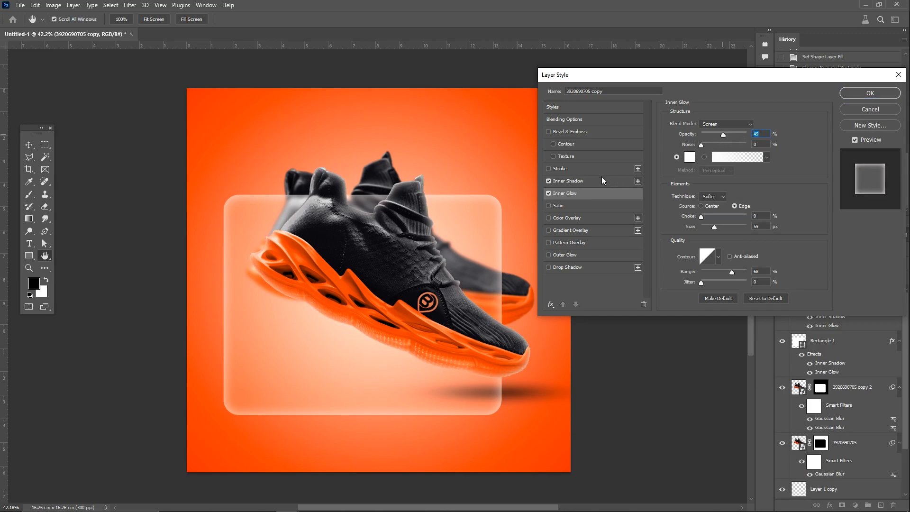
Step: Change the front shoe's inner shadow to an orange sampled from the shoe, angle 130°, about 33% opacity, 17 px distance and 65 px size
click(602, 179)
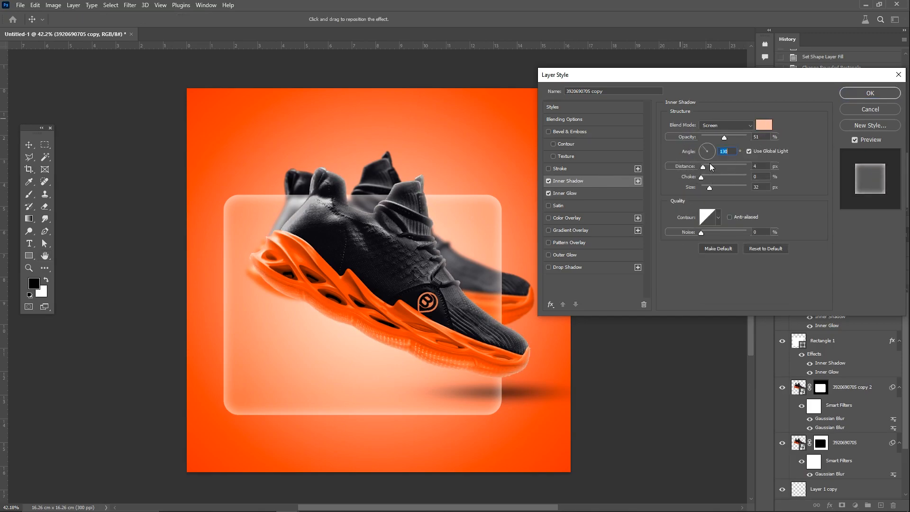
drag(743, 135, 752, 137)
click(764, 124)
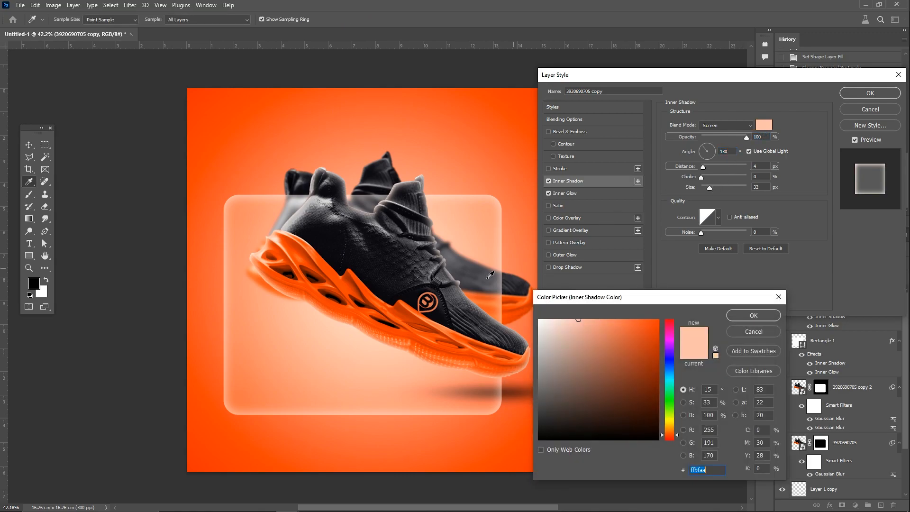
click(384, 303)
click(754, 316)
mouse_move(710, 187)
mouse_down()
mouse_move(721, 188)
mouse_move(709, 187)
mouse_move(709, 166)
mouse_move(716, 188)
mouse_up()
drag(747, 138, 716, 136)
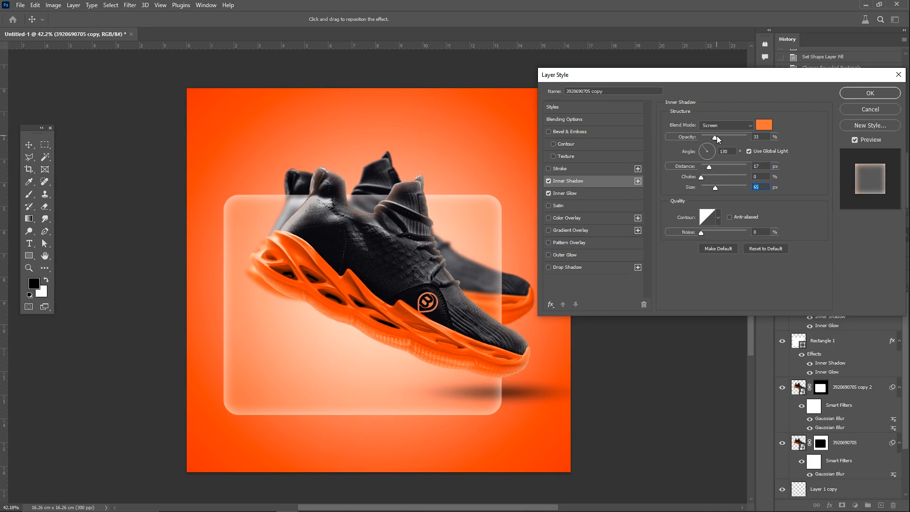
click(870, 93)
Step: Apply a Brightness/Contrast adjustment to the front shoe layer with brightness 34
click(53, 5)
mouse_move(68, 30)
click(159, 30)
drag(449, 132, 547, 123)
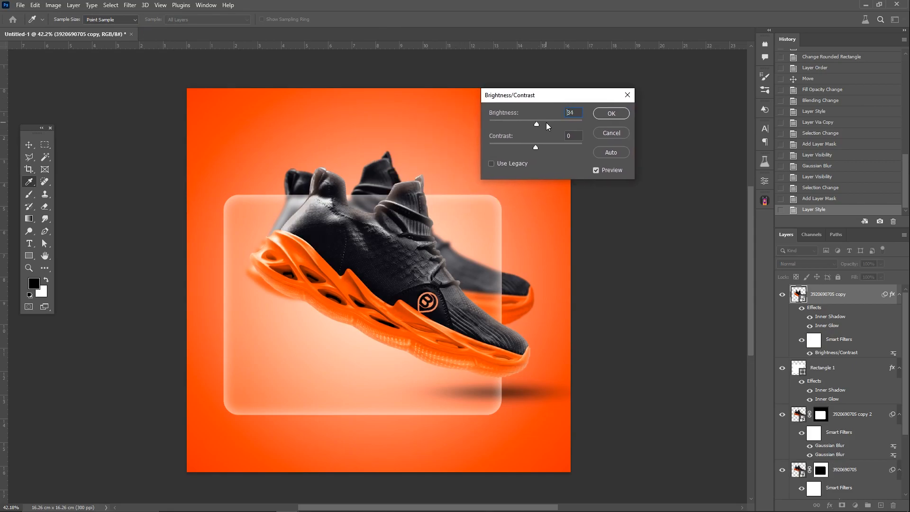
click(611, 114)
key(v)
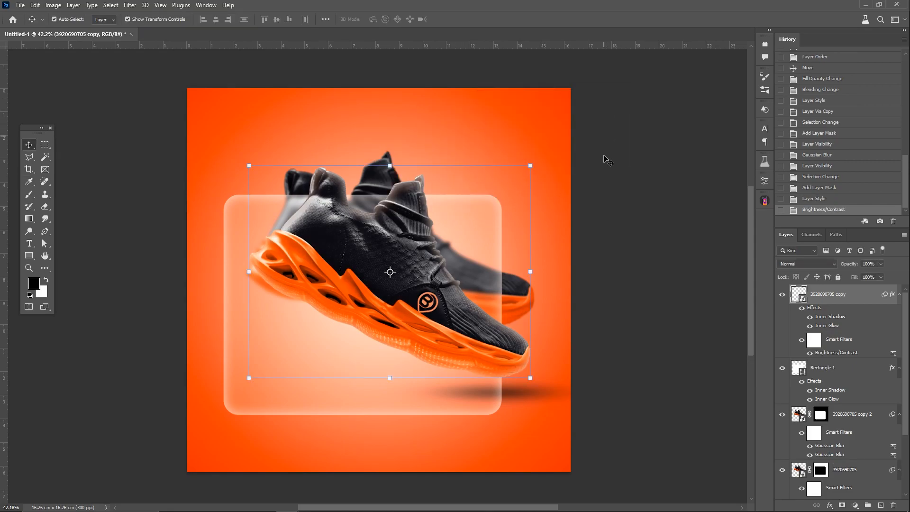
Step: Draw a text box on the card below the shoe's heel, enter "My" in white Ahang UltraBold and set its size to 100 px
key(alt+comma)
key(t)
drag(237, 308, 345, 356)
text(My)
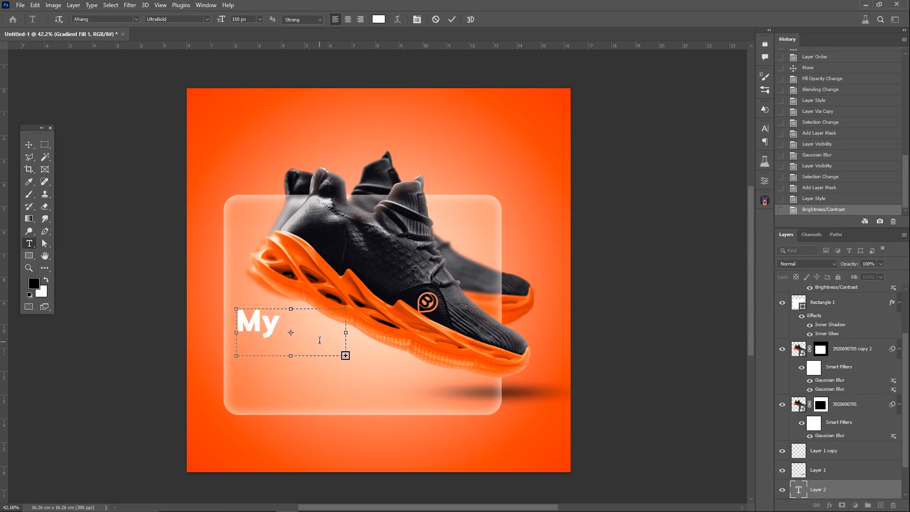
key(ctrl+a)
click(260, 19)
click(260, 19)
click(223, 20)
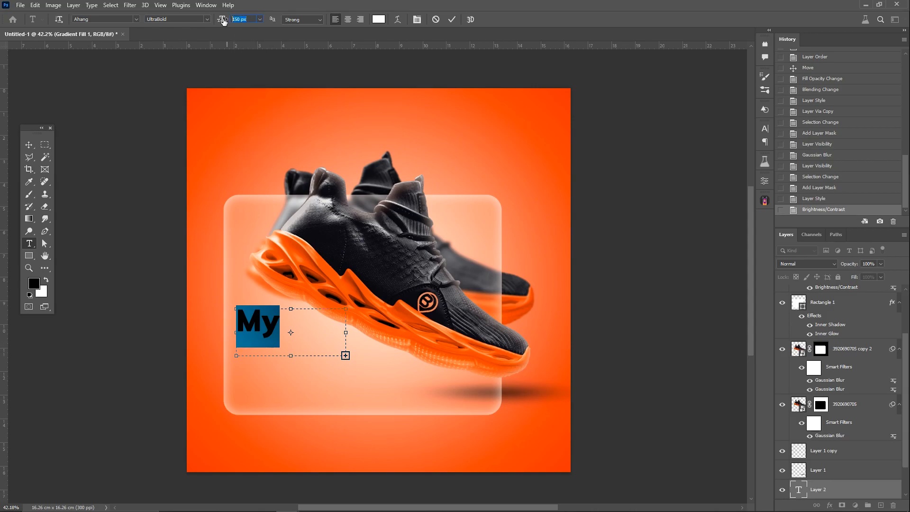
text(100)
key(Return)
Step: Complete the title as "My Bloc - Black/Orange" and set its font size to 79 px
click(224, 21)
key(Return)
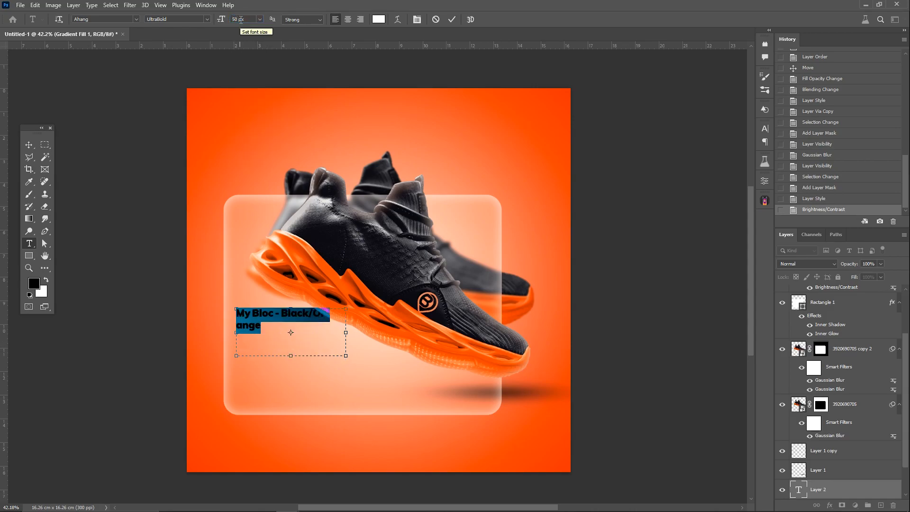
drag(223, 20, 237, 19)
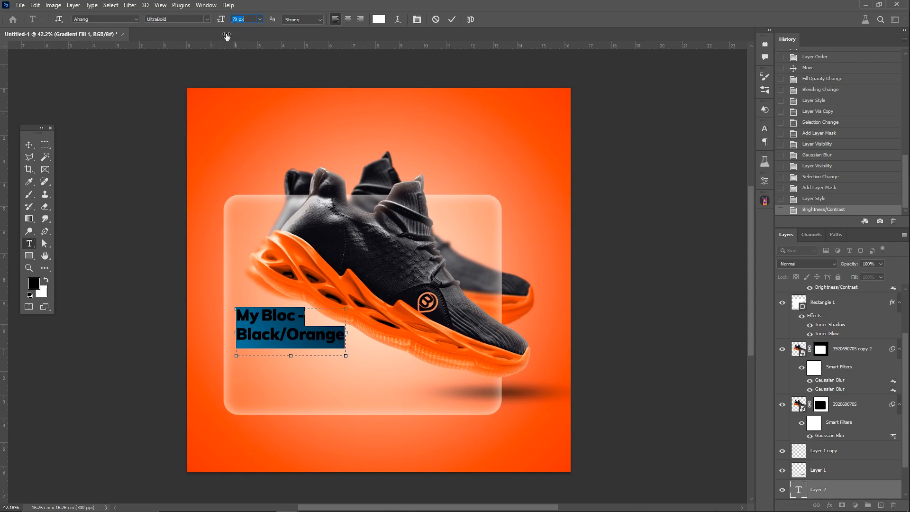
click(29, 145)
Step: Extend the glass rectangle's bottom edge downward by about 0.9 cm
click(274, 342)
click(361, 416)
drag(361, 416, 361, 438)
key(Return)
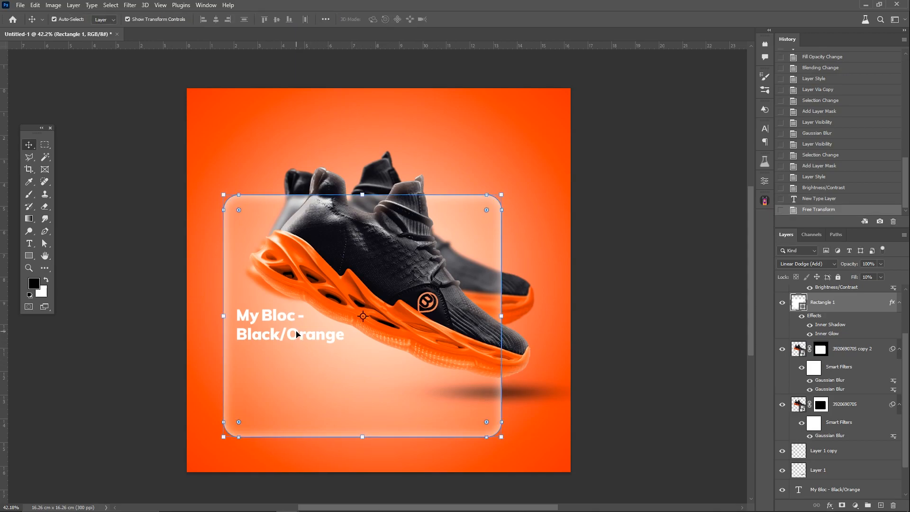
Step: Move the title layer to the top of the layer stack and shift the title down about 0.6 cm
scroll(828, 313, down, 3)
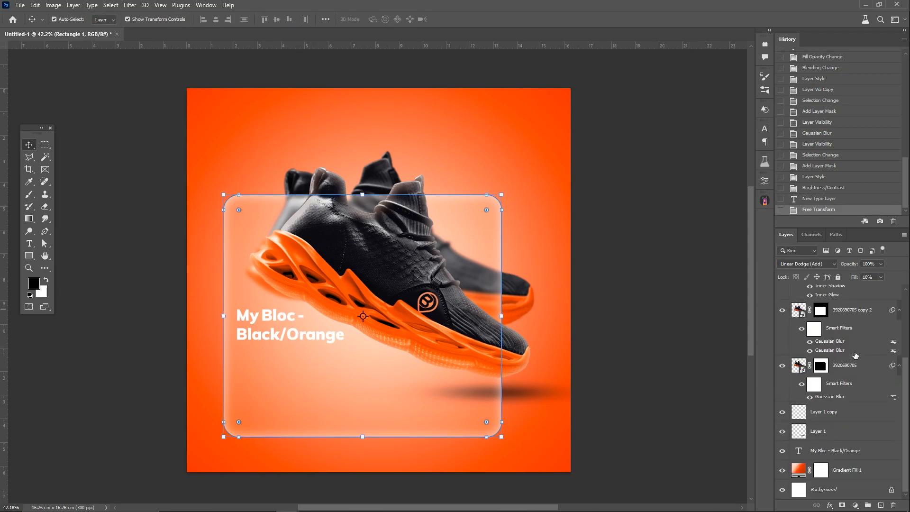
drag(854, 450, 852, 255)
drag(840, 288, 839, 287)
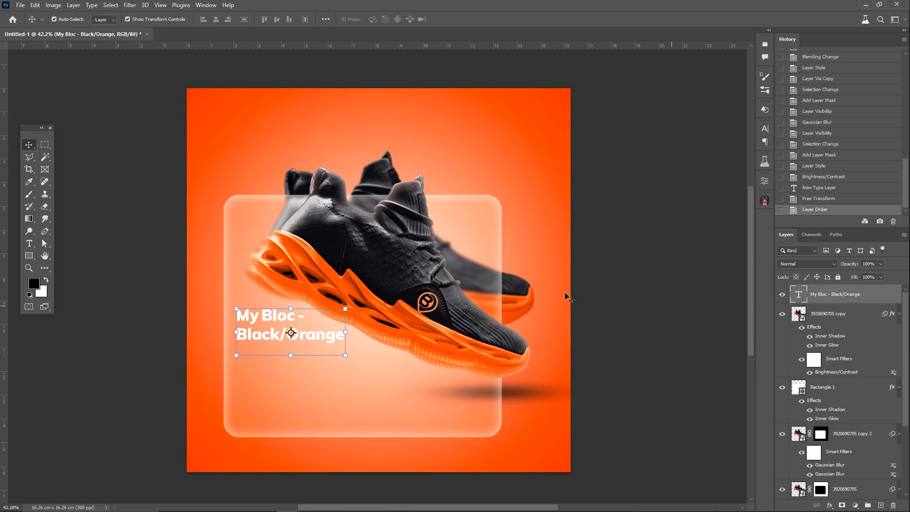
click(294, 310)
drag(290, 321, 291, 333)
key(Return)
Step: Add the text "Comfortable, breathable, lightweight shoes for running, walking and standing all day." near the card's lower edge at 48 px
drag(335, 420, 431, 427)
key(ctrl+v)
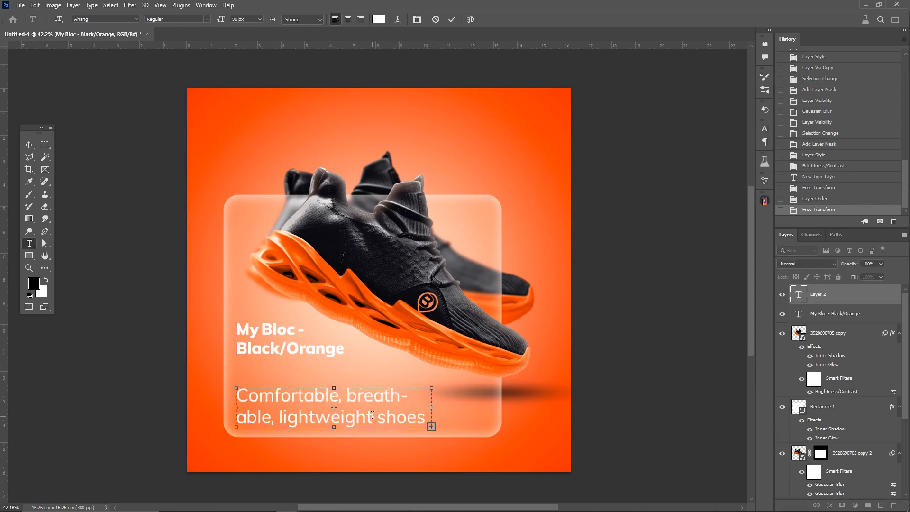
key(ctrl+a)
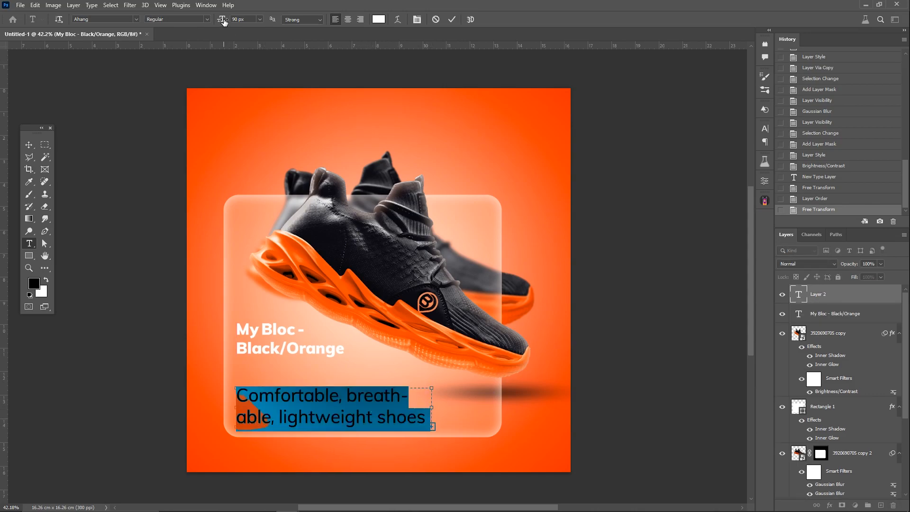
drag(224, 22, 204, 25)
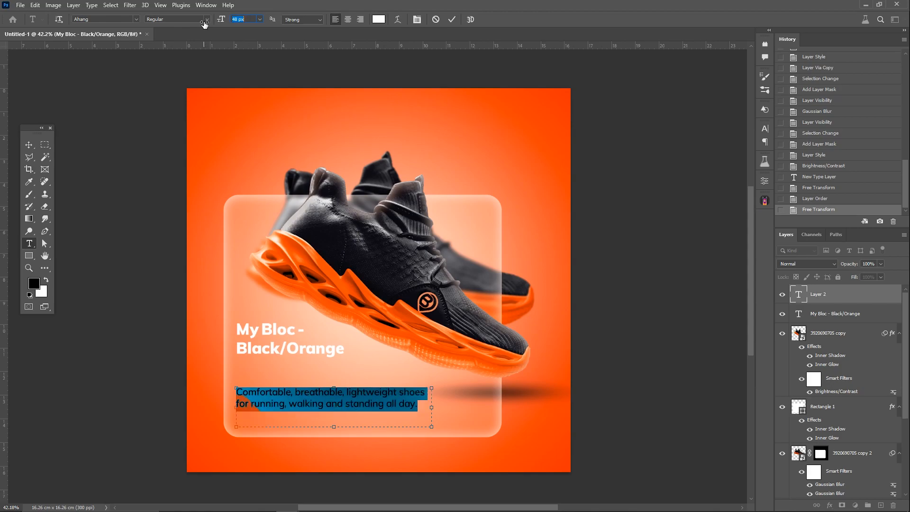
Step: Shift the description text down about 0.9 cm and set its font weight to Light
click(28, 144)
drag(338, 396, 340, 417)
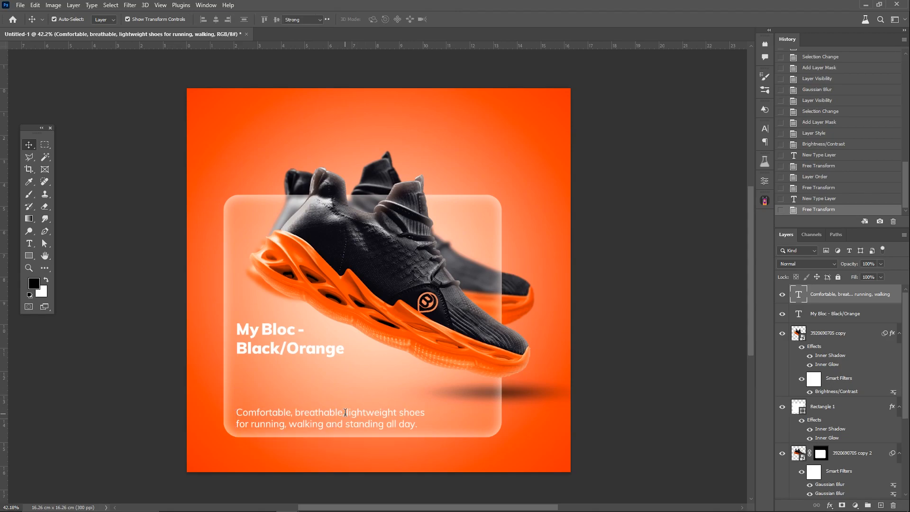
double_click(345, 414)
click(208, 20)
click(193, 43)
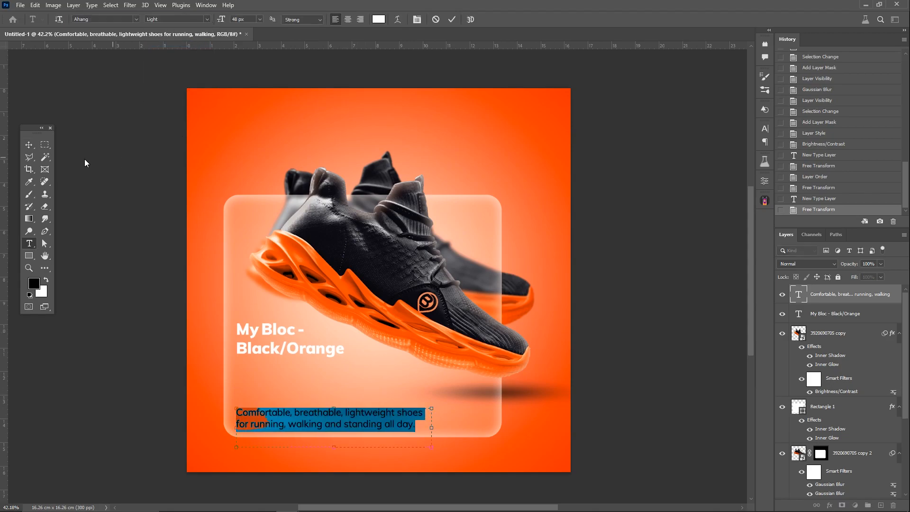
click(29, 144)
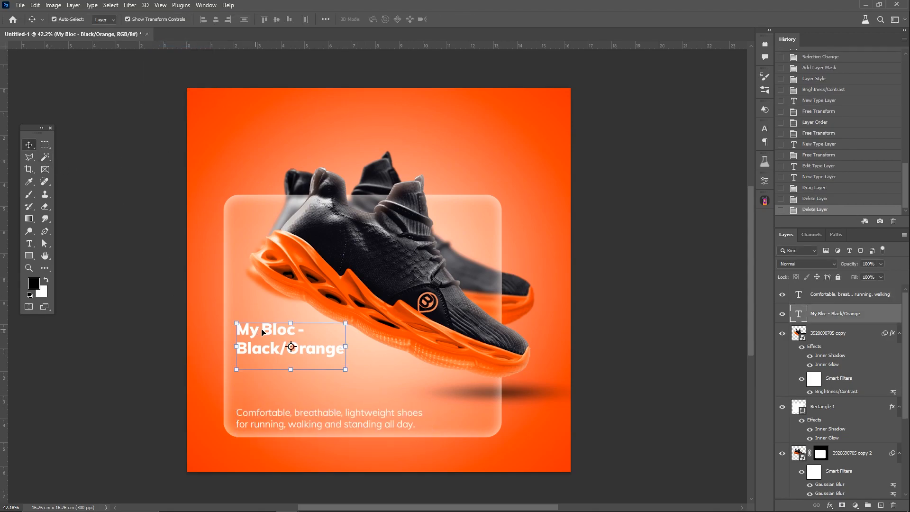
click(647, 346)
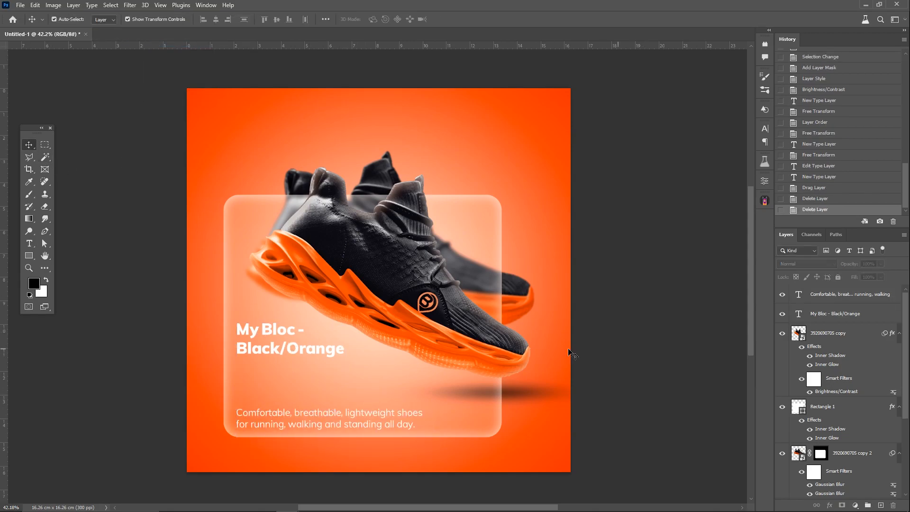
Step: Remove the hyphen after "Bloc" from the title text
double_click(280, 333)
double_click(301, 330)
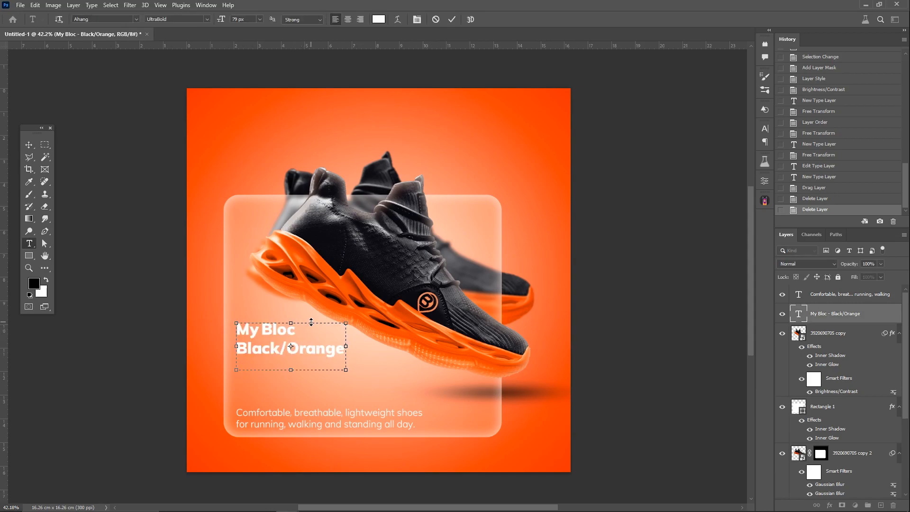
Step: Draw a white rectangle without stroke, about 4.54 by 1.09 cm, below the title and round its corners to 19 px
click(29, 256)
drag(290, 382, 345, 387)
click(656, 289)
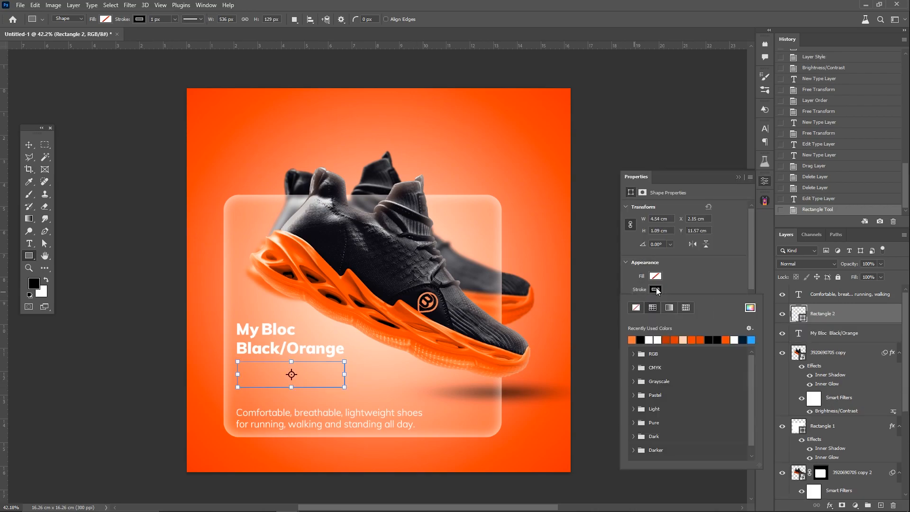
click(649, 339)
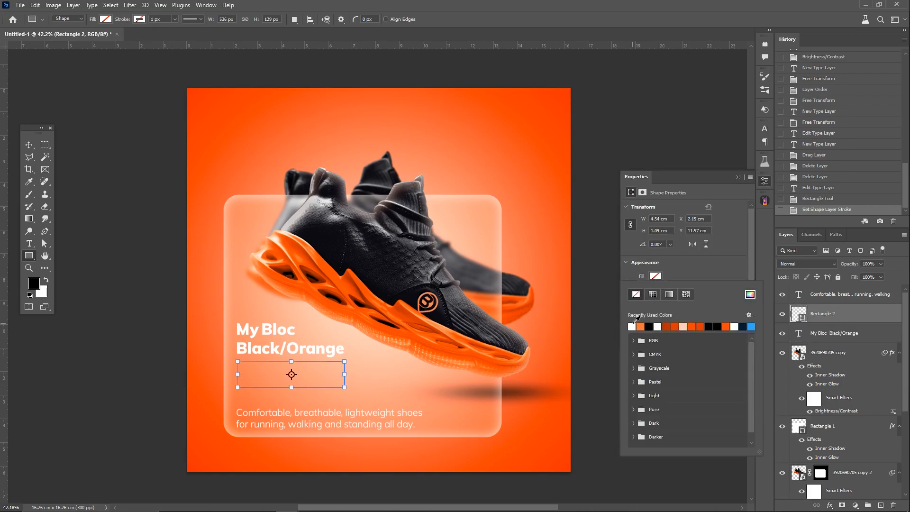
click(632, 327)
key(Return)
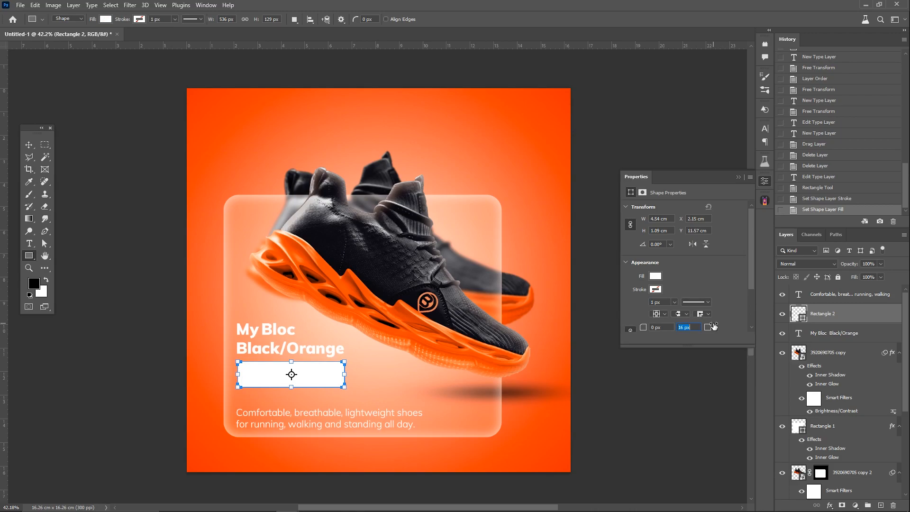
key(Return)
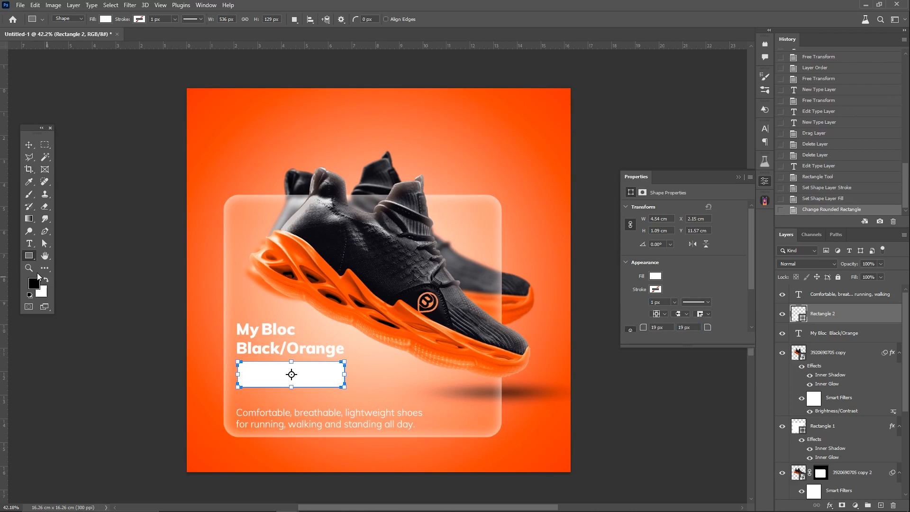
Step: Add the price text "€159.95" at 100 px beside the white rectangle and color it #333239
click(32, 244)
click(391, 380)
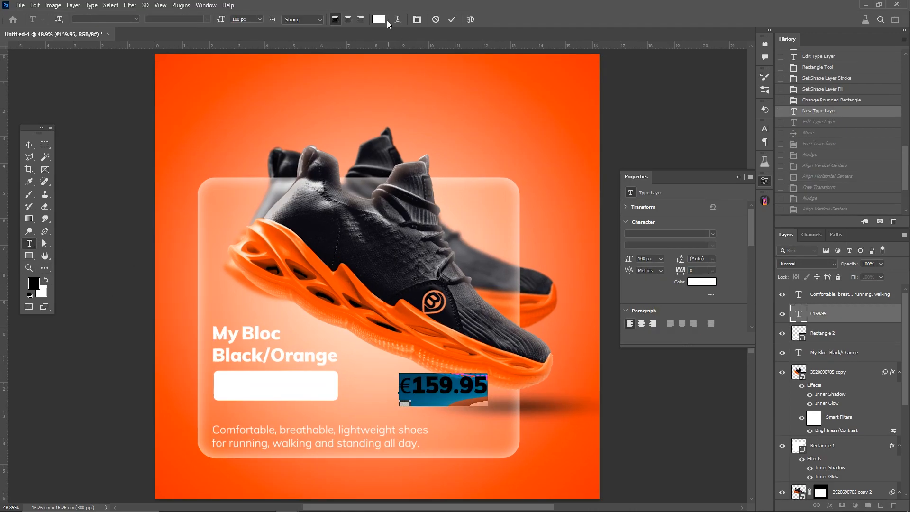
click(379, 20)
click(307, 201)
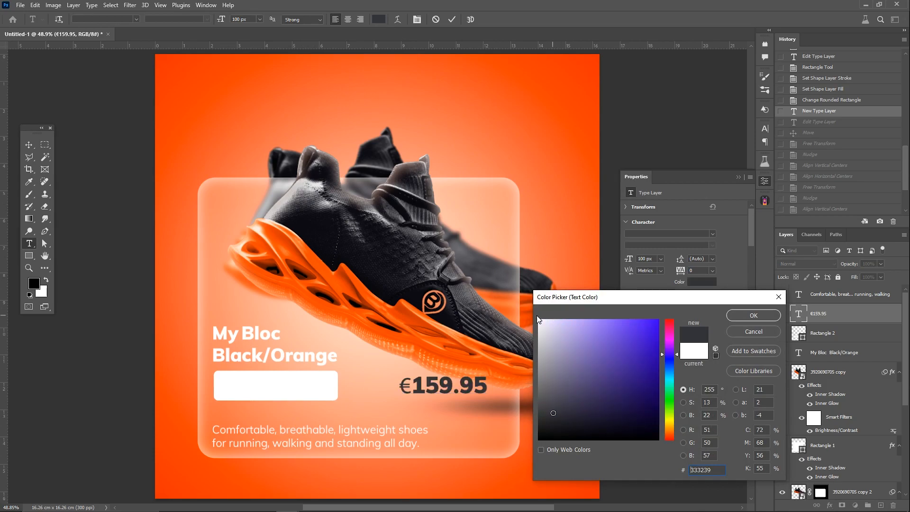
click(737, 316)
Step: Move the price onto the white rectangle, enlarge it slightly and center it horizontally and vertically on the rectangle
click(31, 143)
drag(431, 389, 250, 386)
drag(309, 386, 319, 386)
key(Return)
shift+click(333, 389)
click(215, 19)
click(277, 18)
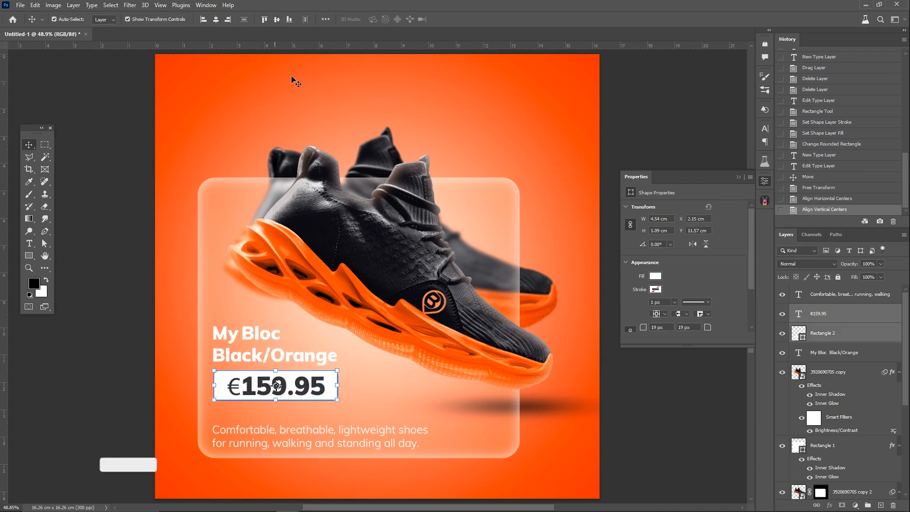
Step: Select the title, price and white price rectangle together and move them down about 0.6 cm
click(131, 374)
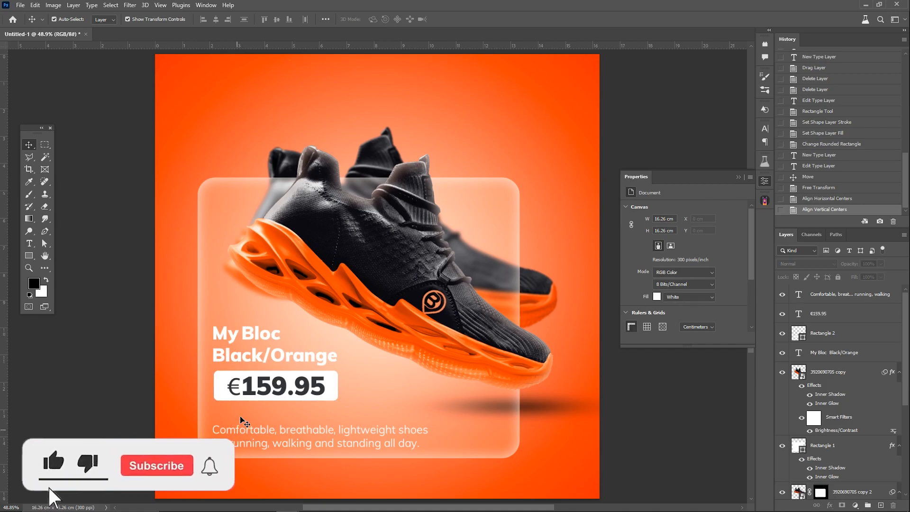
click(222, 357)
shift+click(221, 385)
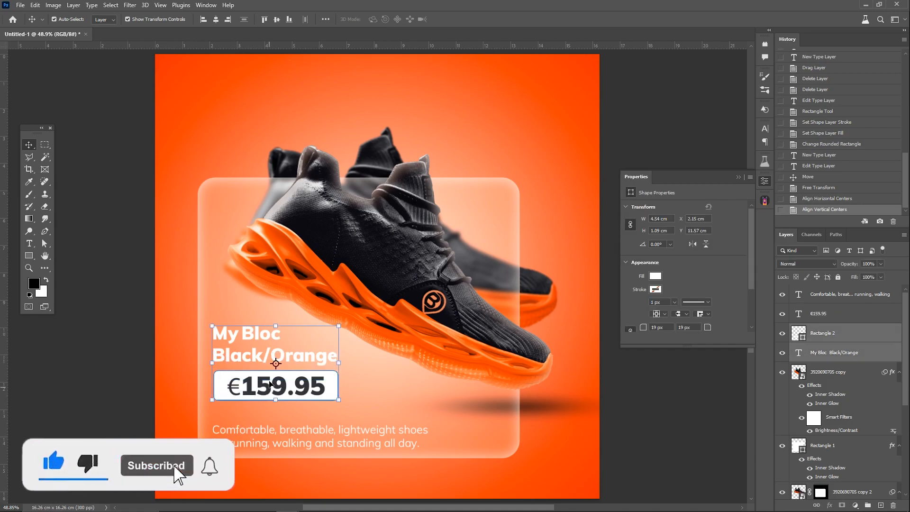
shift+click(269, 384)
drag(271, 346, 271, 362)
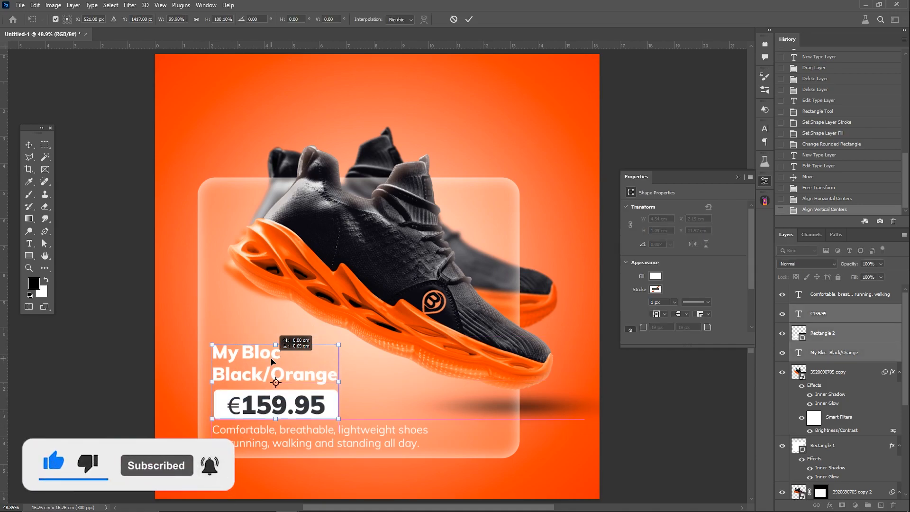
key(Return)
Step: Align the left edges of the title, price, price rectangle and description, and nudge the price slightly to the right
shift+click(267, 437)
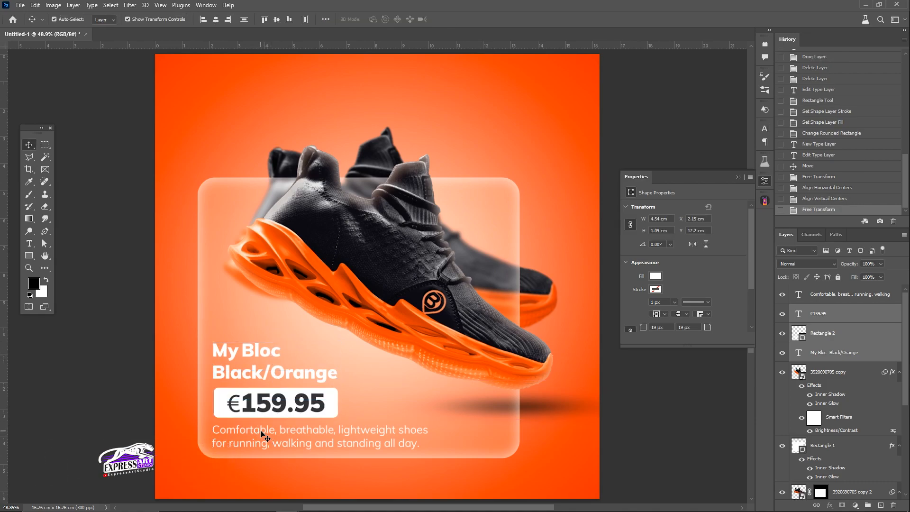
click(203, 19)
click(306, 406)
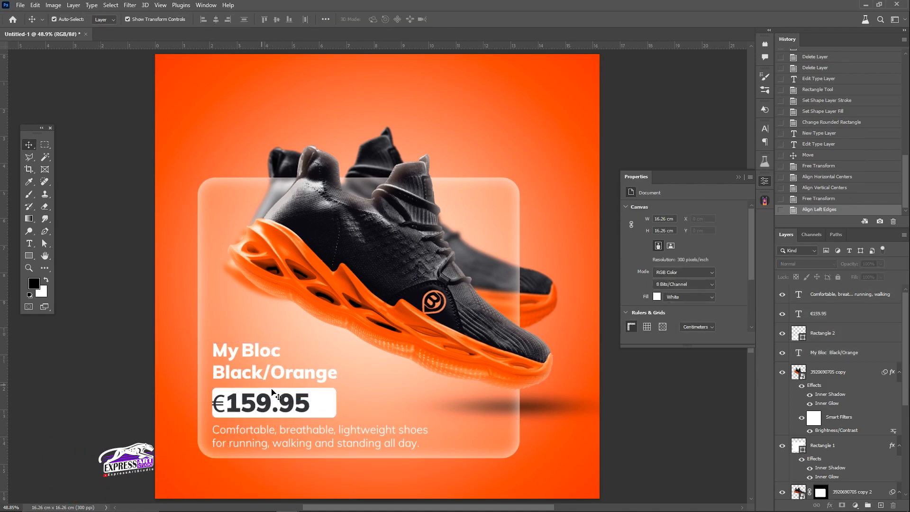
key(shift+Right)
Step: Resize the price rectangle to about 4.58 by 1.1 cm and scale the price text up to about 126.58 px
click(334, 403)
key(ctrl+t)
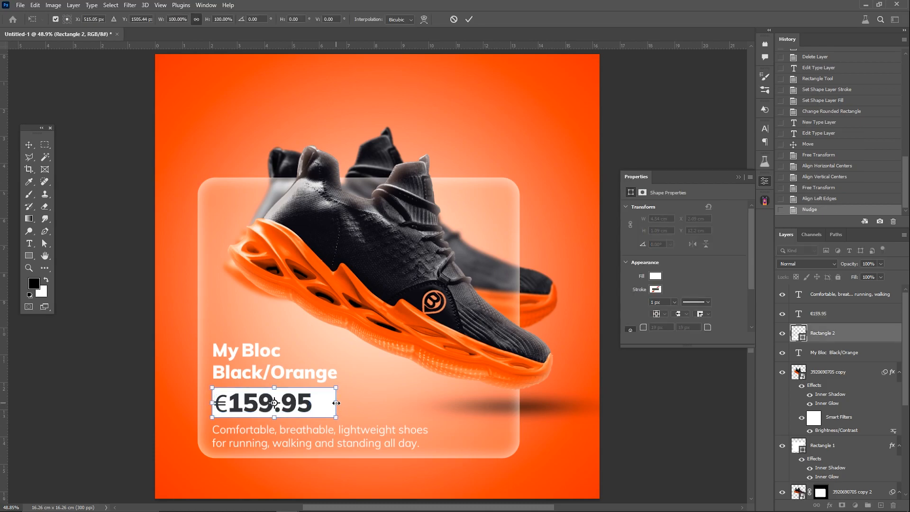
key(Return)
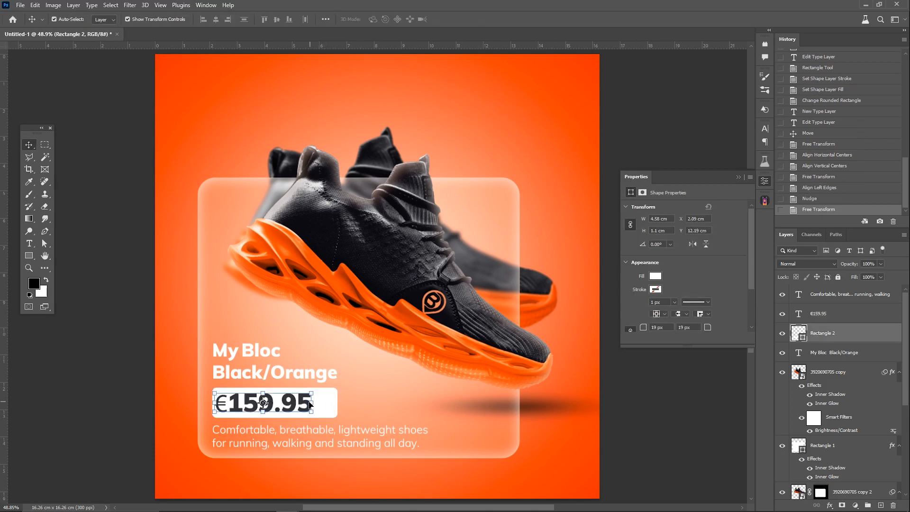
click(306, 403)
mouse_move(311, 402)
mouse_down()
mouse_move(325, 402)
mouse_move(317, 405)
mouse_up()
key(Return)
Step: Draw a white, strokeless rectangle about 3.54 by 6.46 cm above the title, with 40 px corners, and line it up with the title's left edge
click(33, 257)
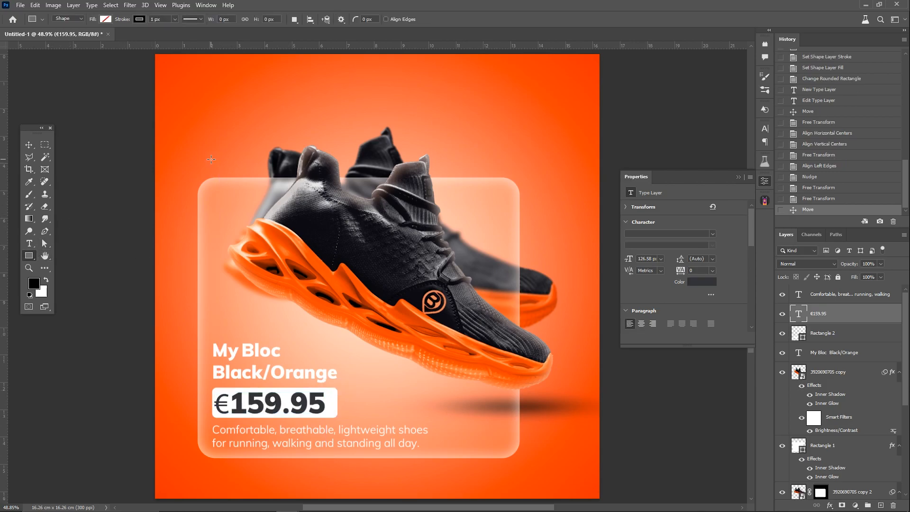
mouse_move(251, 270)
mouse_down()
mouse_move(293, 297)
mouse_move(307, 339)
mouse_up()
click(655, 289)
click(637, 307)
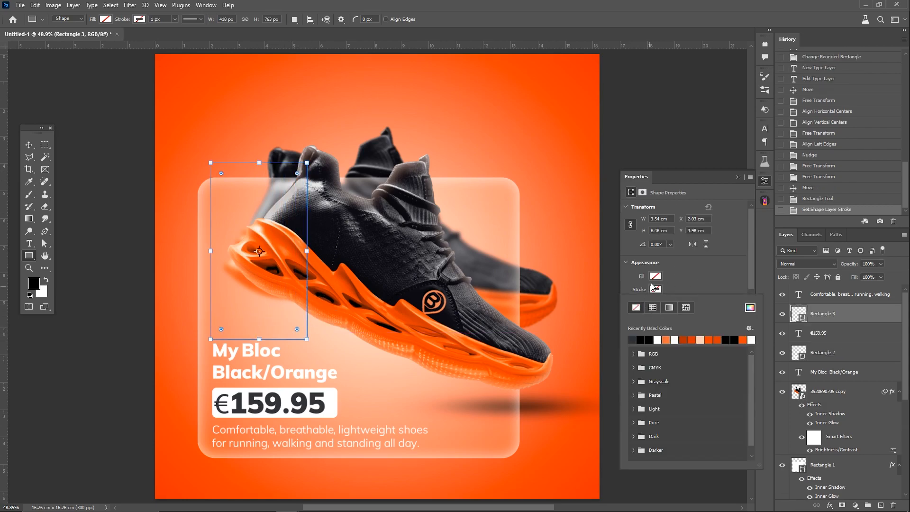
click(656, 276)
click(674, 327)
click(687, 281)
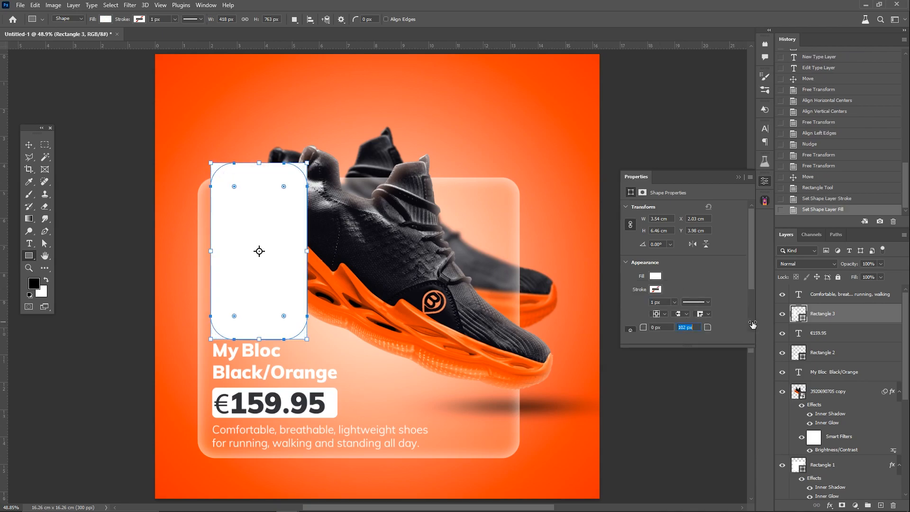
click(724, 326)
click(37, 147)
drag(245, 312, 245, 313)
Step: Move the tall white rectangle's layer below the front shoe and mask it to the glass card's outline
drag(820, 321, 830, 451)
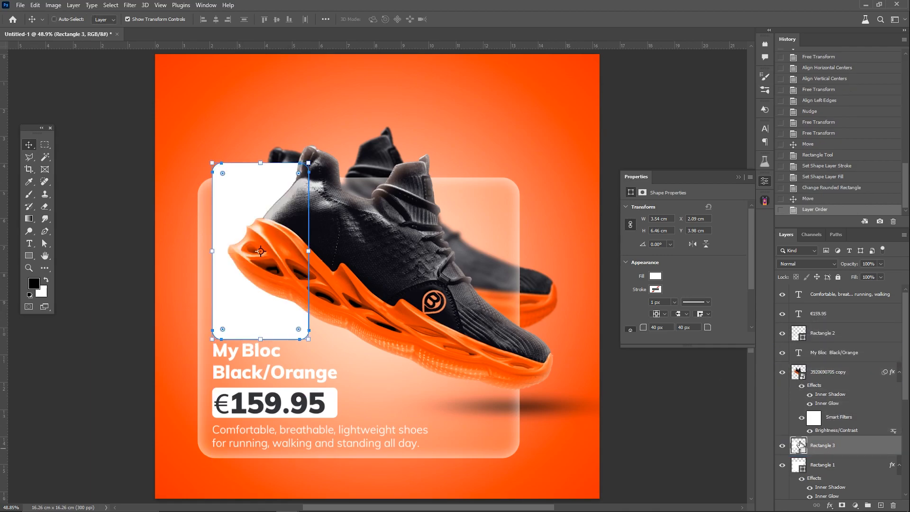
ctrl+click(801, 466)
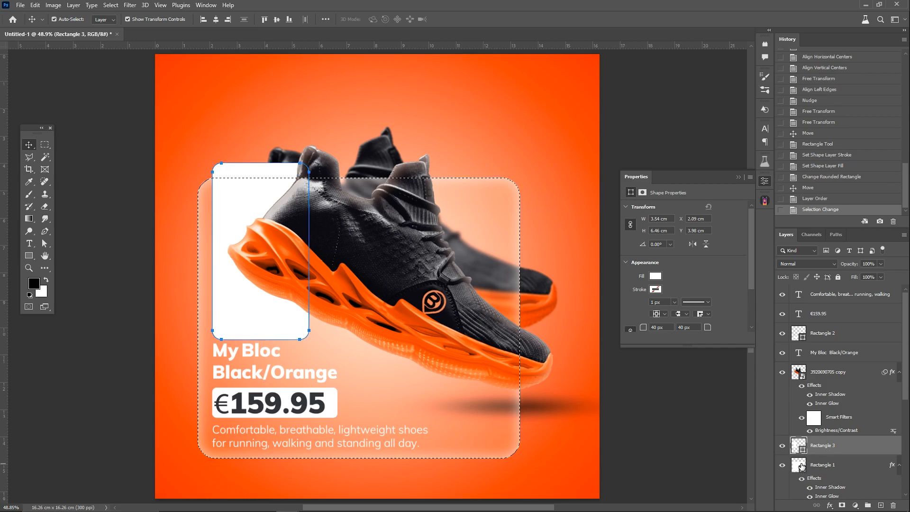
click(843, 505)
Step: Place the logo image, scale it to about 2.73 by 1.71 cm and position it at the lower end of the tall white rectangle
drag(0, 275, 287, 321)
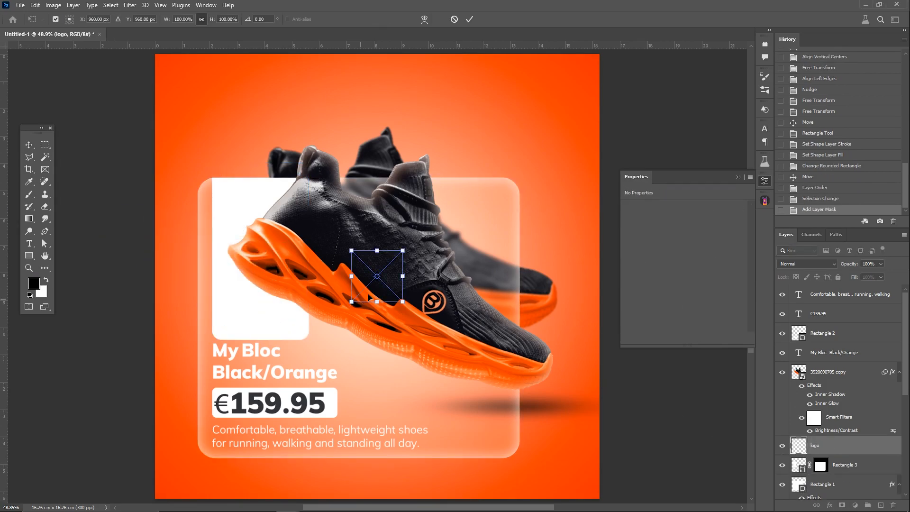
key(Return)
key(ctrl+t)
drag(358, 288, 222, 333)
drag(270, 311, 306, 312)
mouse_move(278, 318)
mouse_down()
mouse_move(270, 313)
mouse_move(307, 311)
mouse_move(278, 313)
mouse_up()
key(Return)
key(Return)
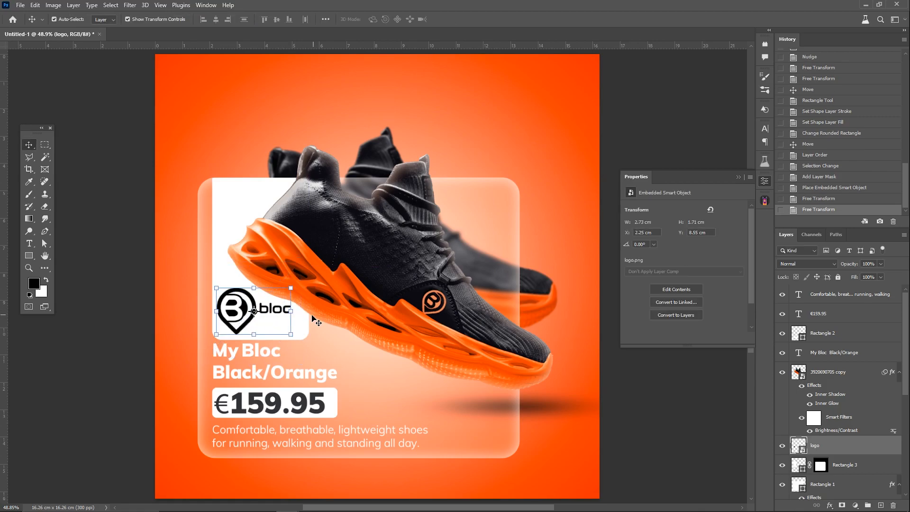
Step: Load the logo's outline as a selection, hide the logo layer and cut its shape out of the tall white rectangle's mask
ctrl+click(792, 444)
click(782, 446)
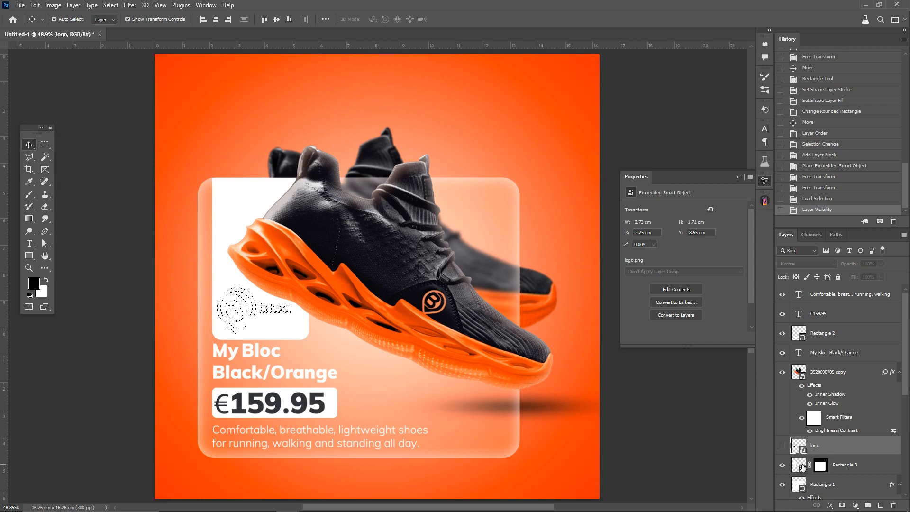
click(803, 467)
click(821, 465)
key(alt+BackSpace)
key(ctrl+BackSpace)
click(45, 144)
click(325, 311)
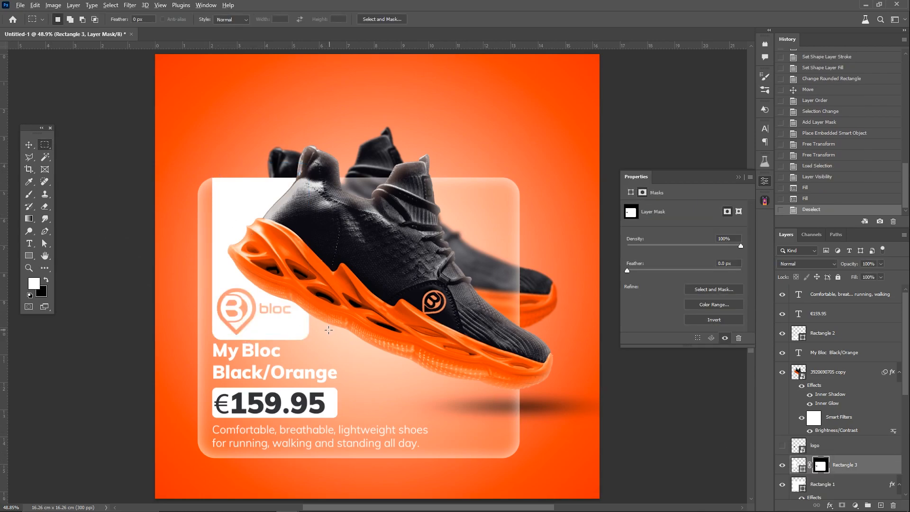
Step: Add a new layer above the front shoe and prepare a soft brush of 417 px
key(b)
right_click(303, 263)
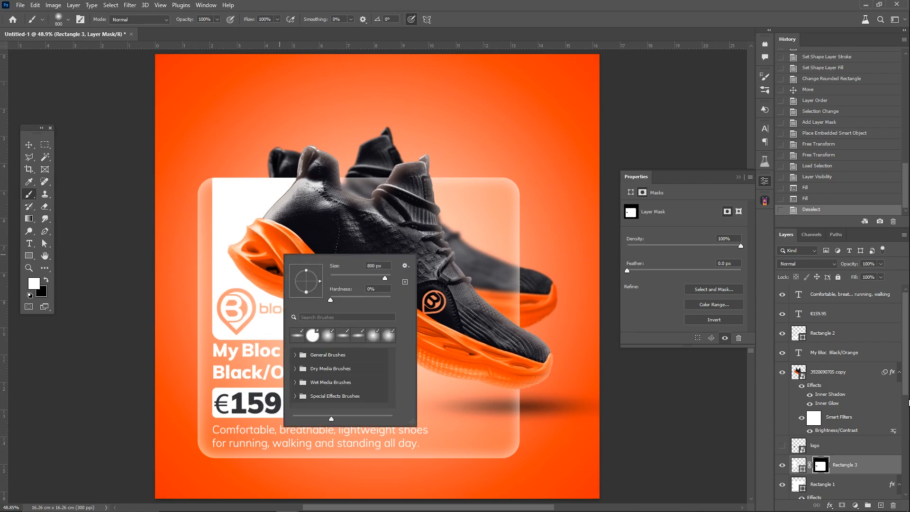
click(901, 336)
click(839, 373)
click(881, 505)
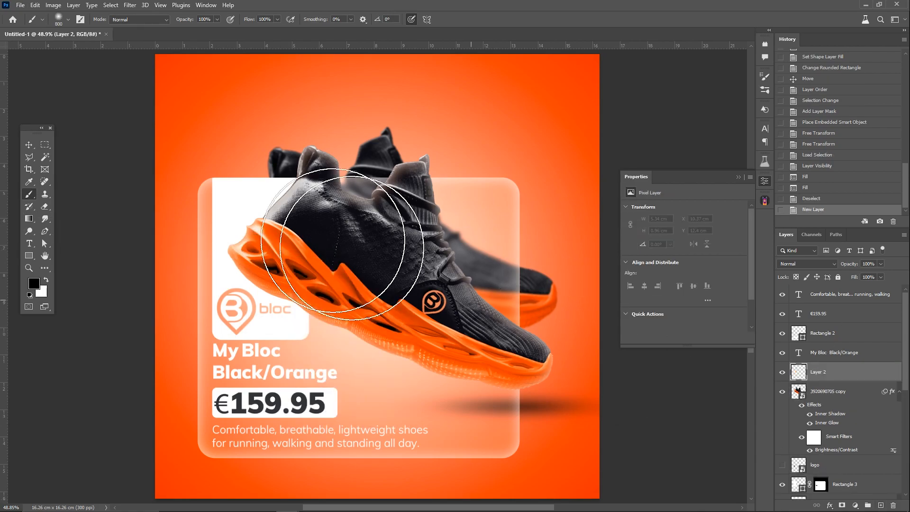
right_click(269, 206)
click(264, 192)
key(ctrl+z)
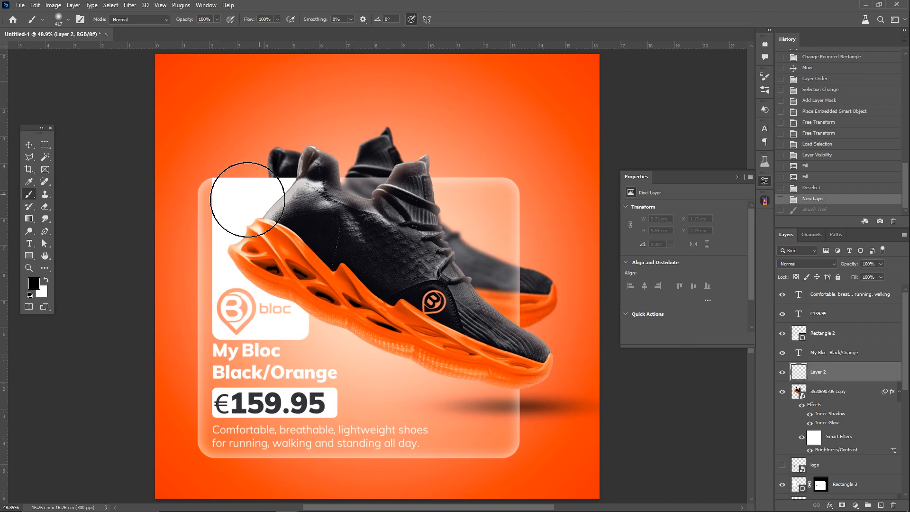
click(262, 186)
key(ctrl+z)
Step: Paint soft white highlights over the front shoe's heel and the area around the tall white rectangle
click(256, 199)
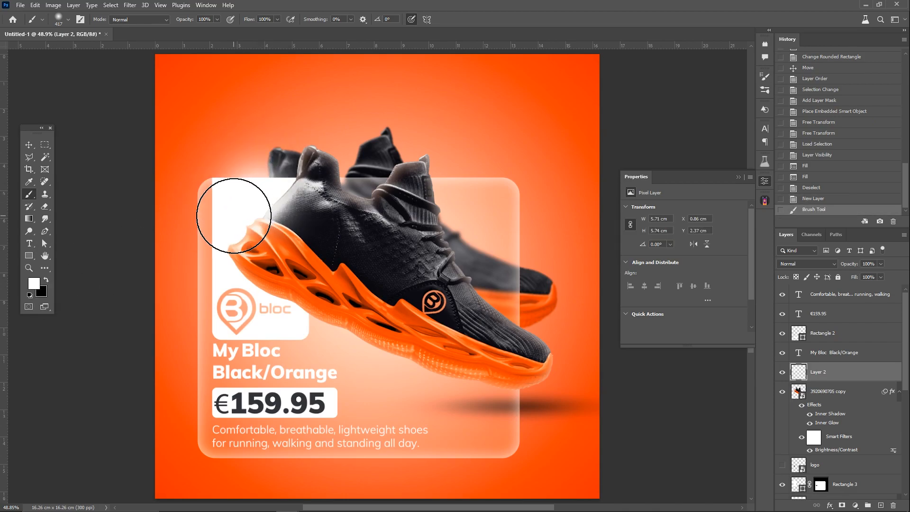
click(234, 217)
click(228, 282)
click(275, 310)
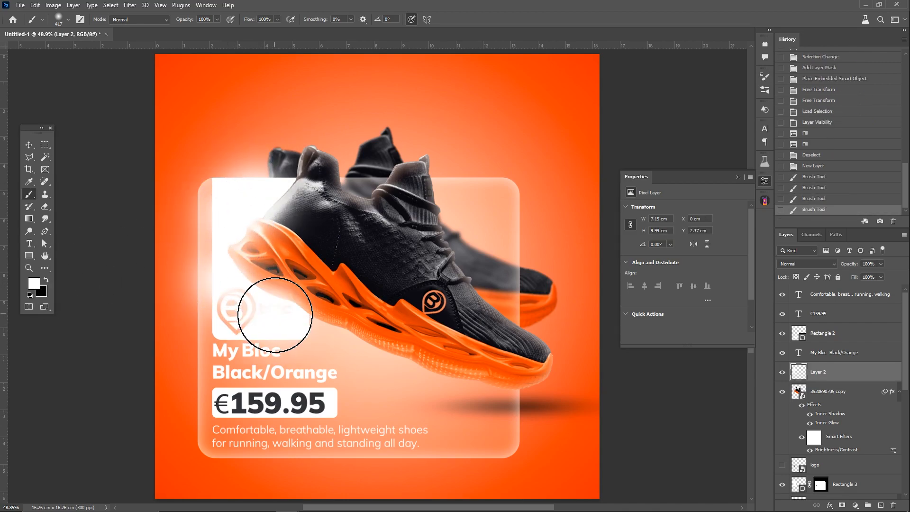
key(ctrl+z)
Step: Marquee-select the white paint spilling outside the tall white rectangle and onto the product title, delete it and deselect
ctrl+click(798, 484)
click(45, 144)
click(200, 250)
drag(155, 128, 213, 431)
shift+drag(384, 111, 162, 178)
shift+drag(163, 393, 152, 398)
shift+drag(199, 295, 229, 350)
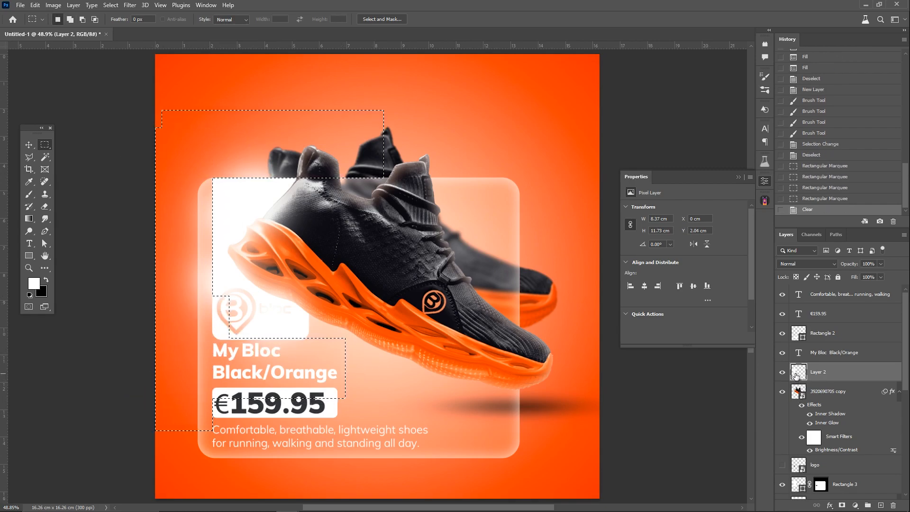
key(Delete)
key(ctrl+d)
Step: Erase the remaining white paint covering the cut-out logo and the lower part of the tall white rectangle
key(e)
scroll(226, 319, up, 3)
right_click(250, 314)
click(222, 312)
click(296, 332)
drag(296, 332, 329, 341)
click(327, 347)
click(266, 324)
click(227, 303)
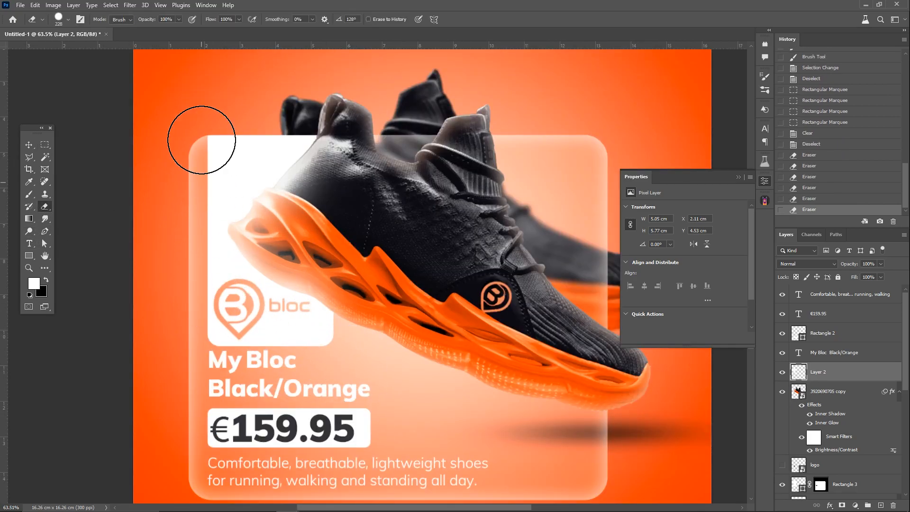
scroll(209, 157, down, 6)
scroll(211, 205, up, 3)
Step: Change the front shoe's inner shadow colour to white and reduce its opacity and size
click(29, 145)
click(516, 337)
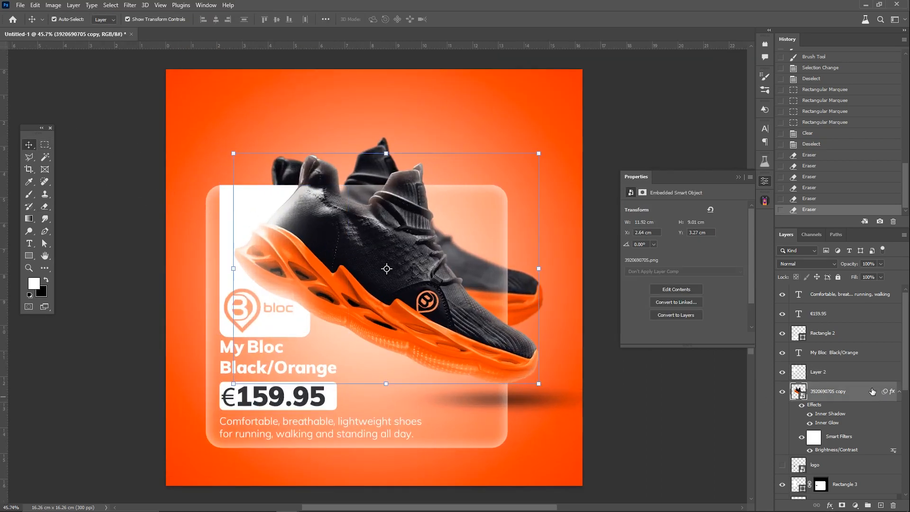
double_click(870, 388)
click(571, 183)
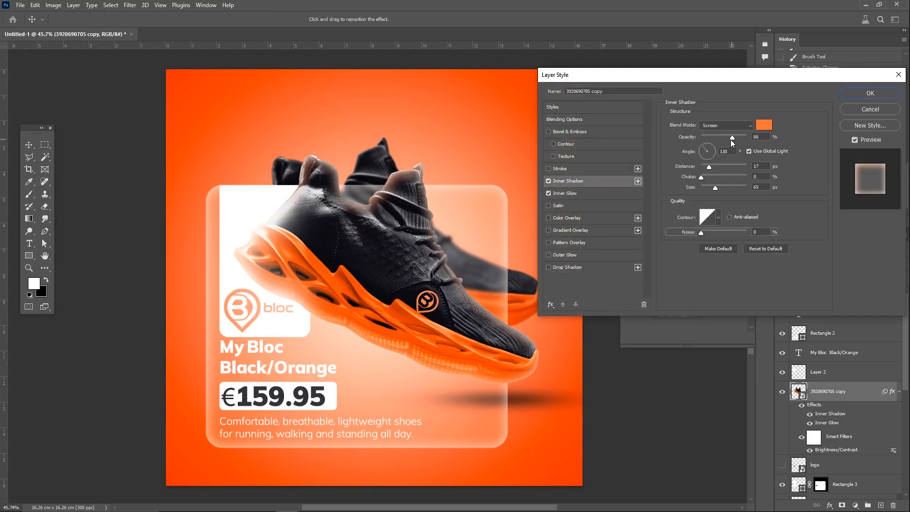
click(764, 124)
click(540, 320)
click(741, 315)
drag(715, 189, 708, 192)
click(704, 148)
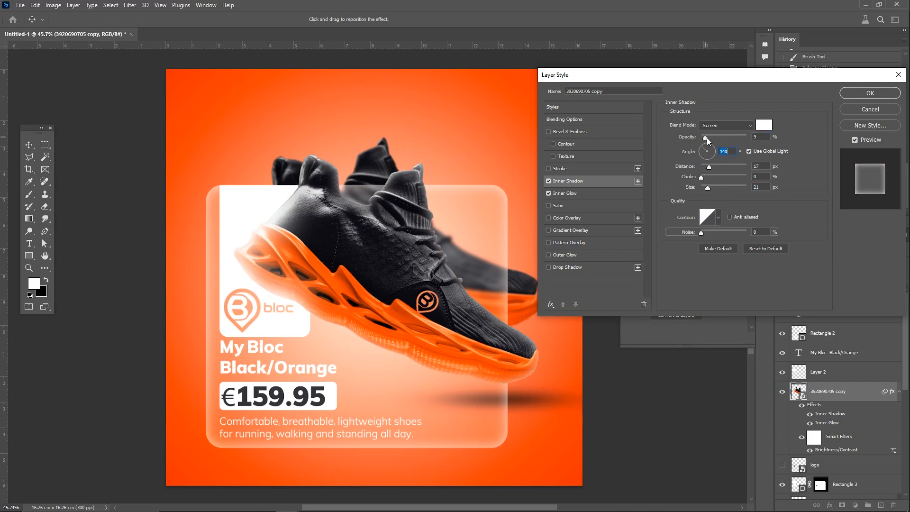
drag(712, 185, 701, 181)
click(870, 93)
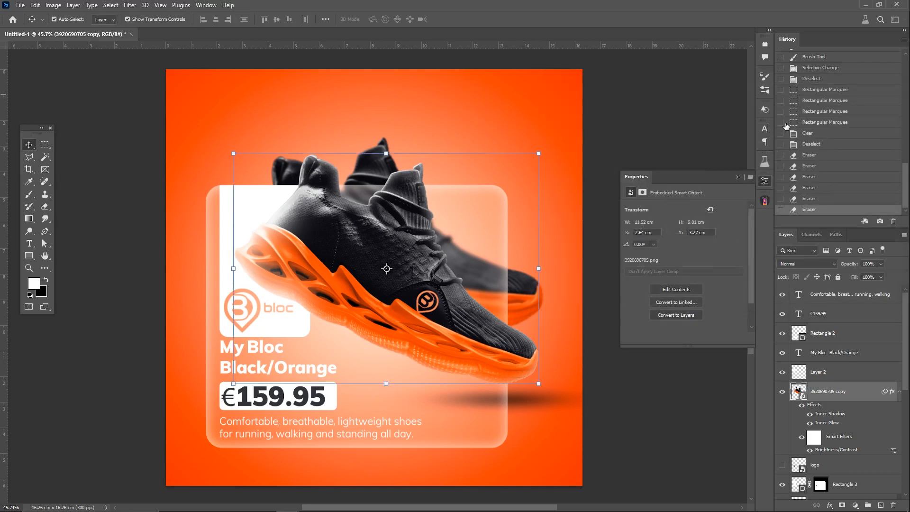
Step: Add the text "MY BLOC" above the shoes and scale it up to span nearly the artwork's full width
scroll(356, 389, down, 2)
scroll(356, 389, up, 1)
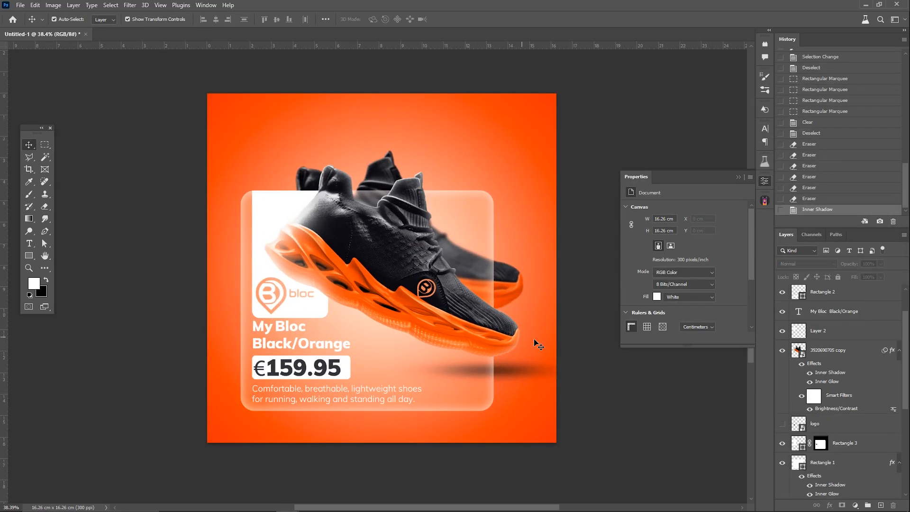
click(29, 244)
click(281, 138)
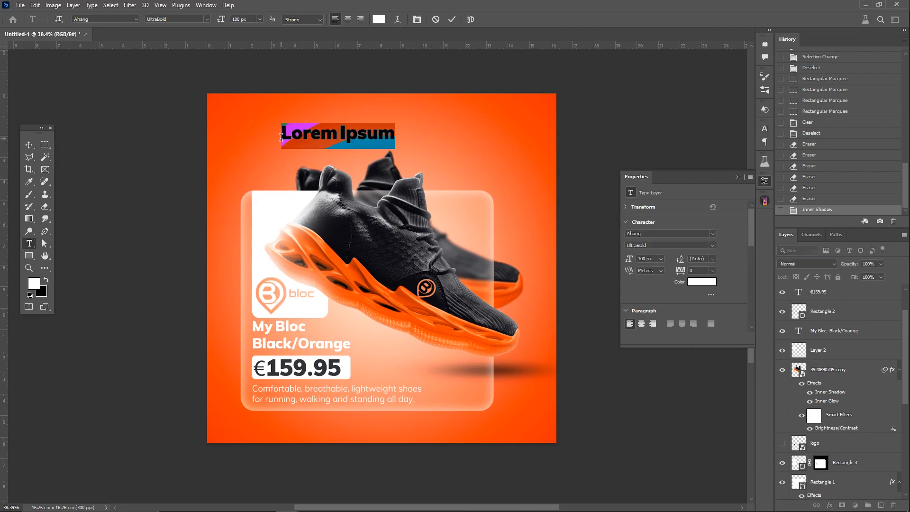
text(MY BLOC)
key(ctrl+Return)
key(ctrl+t)
drag(281, 136, 213, 136)
drag(363, 136, 521, 150)
key(Return)
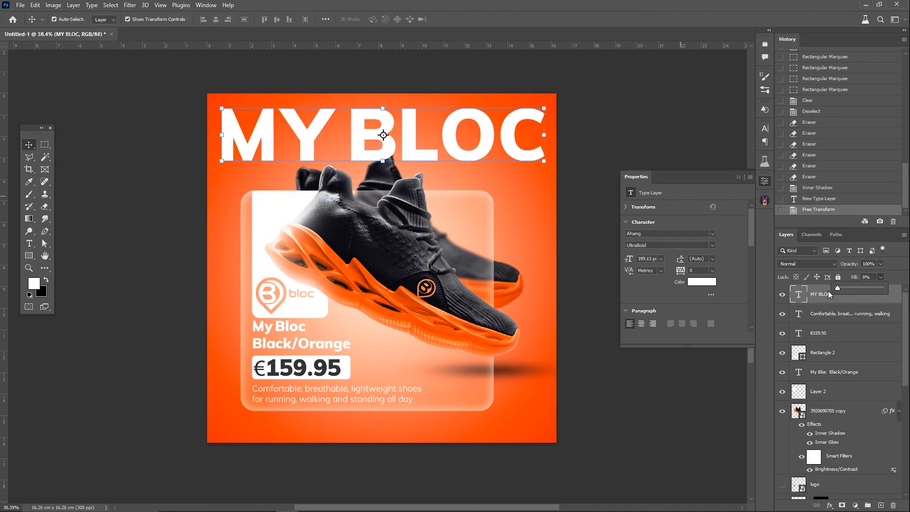
Step: Give the large MY BLOC text a thin white stroke and set its fill to 30%
right_click(831, 294)
click(778, 92)
click(548, 168)
click(561, 169)
drag(708, 124, 703, 124)
click(870, 93)
drag(866, 288, 872, 286)
double_click(848, 296)
click(588, 169)
drag(746, 155, 723, 155)
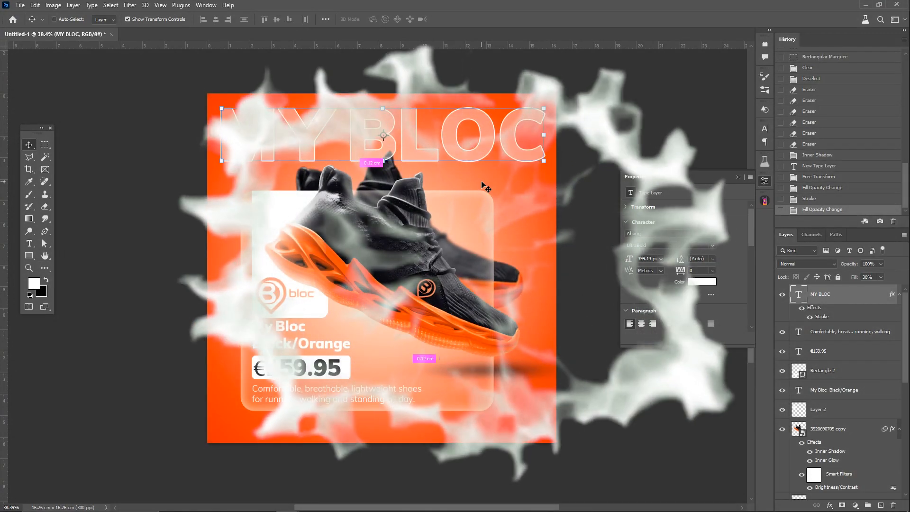
Step: Duplicate the large MY BLOC text and place the copy as a second row directly below it
key(ctrl+j)
key(ctrl+t)
drag(410, 131, 411, 215)
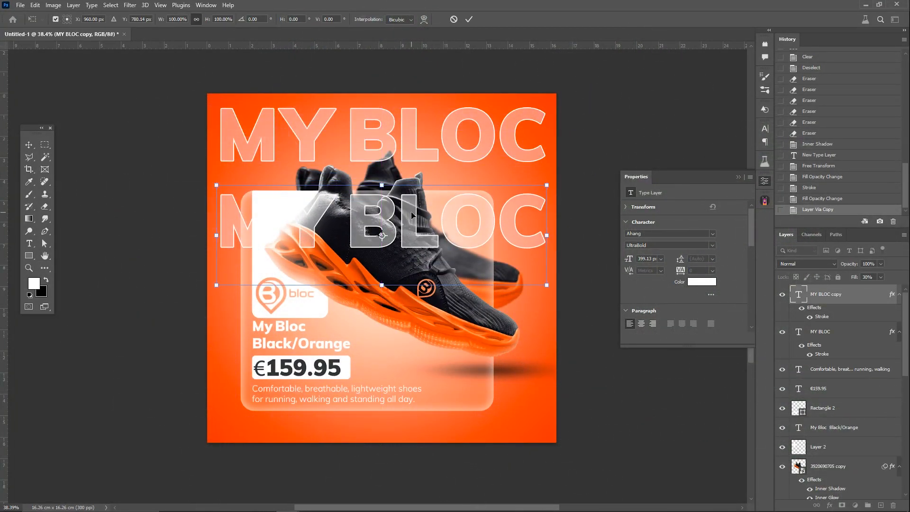
key(Return)
Step: Duplicate both large MY BLOC rows together and move the copies down to form the third and fourth rows
shift+click(840, 328)
key(ctrl+j)
key(ctrl+t)
drag(397, 128, 397, 300)
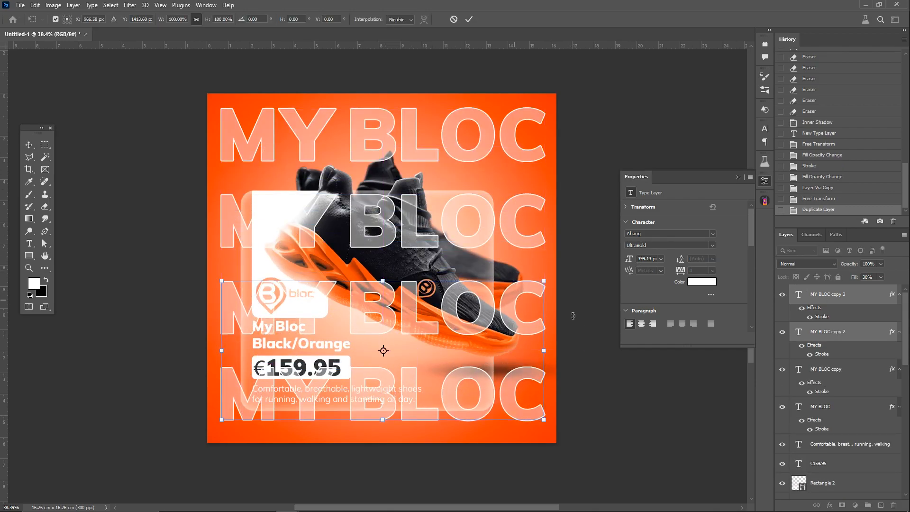
key(Return)
Step: Lower the last MY BLOC row slightly, then align all four rows on their horizontal centers and distribute them vertically
drag(523, 377, 520, 388)
shift+click(849, 406)
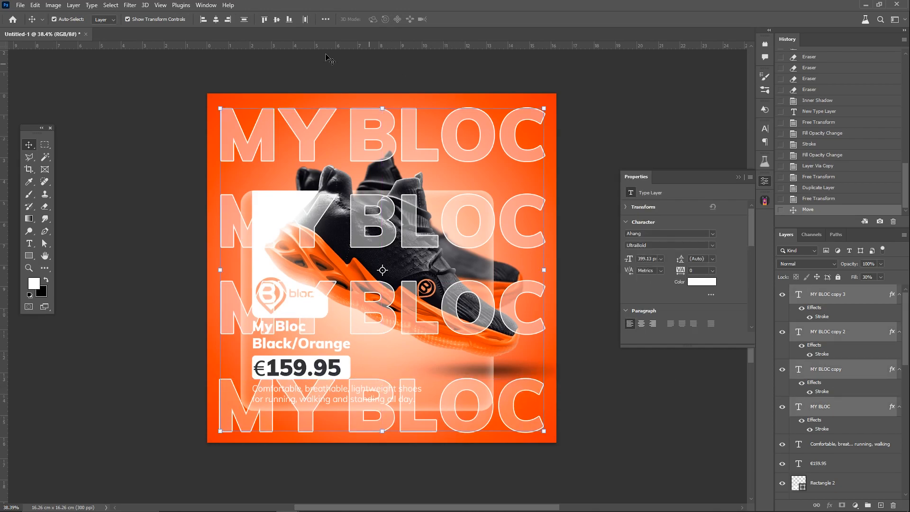
click(219, 18)
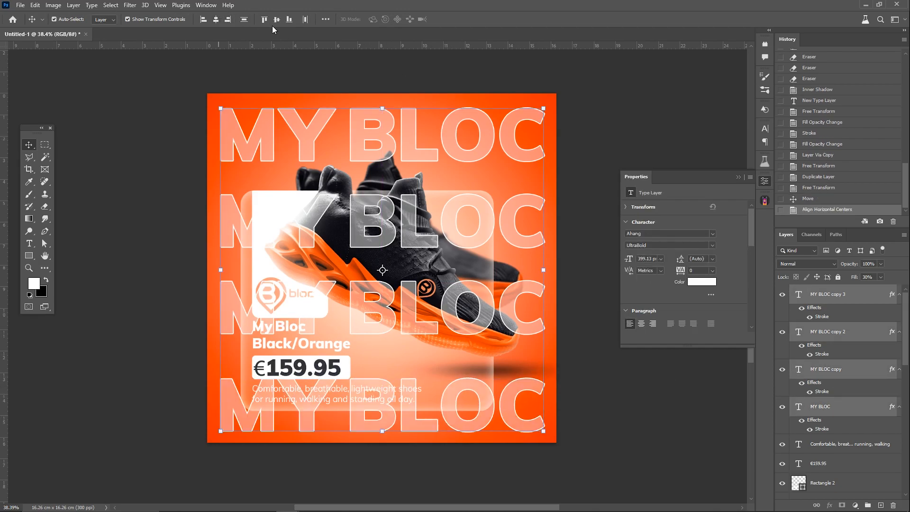
click(245, 19)
Step: Group the four MY BLOC rows directly above the gradient fill layer and set the group's opacity to 36%
click(867, 504)
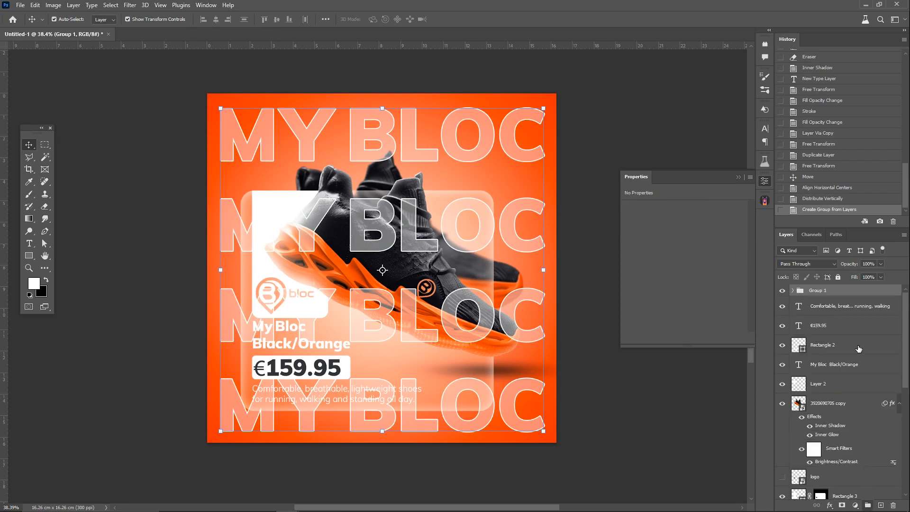
drag(835, 511, 829, 493)
drag(828, 486, 808, 457)
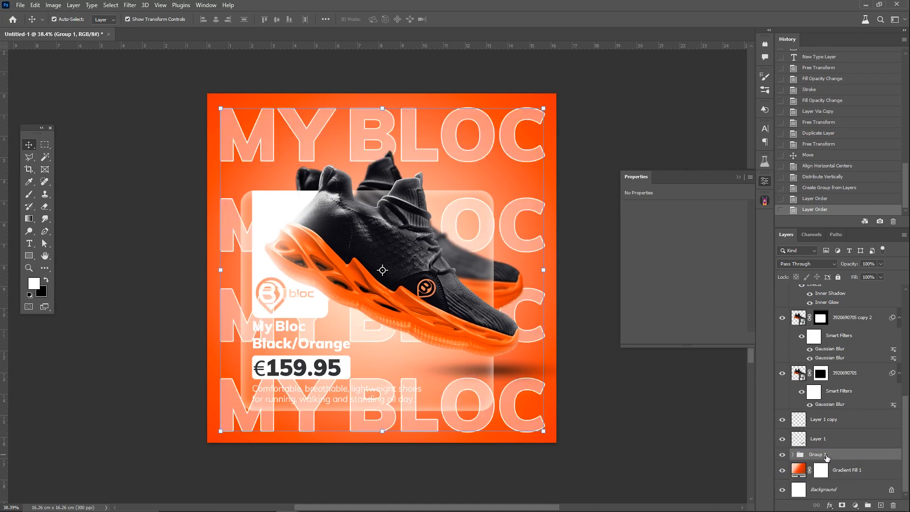
click(881, 264)
drag(859, 277, 855, 277)
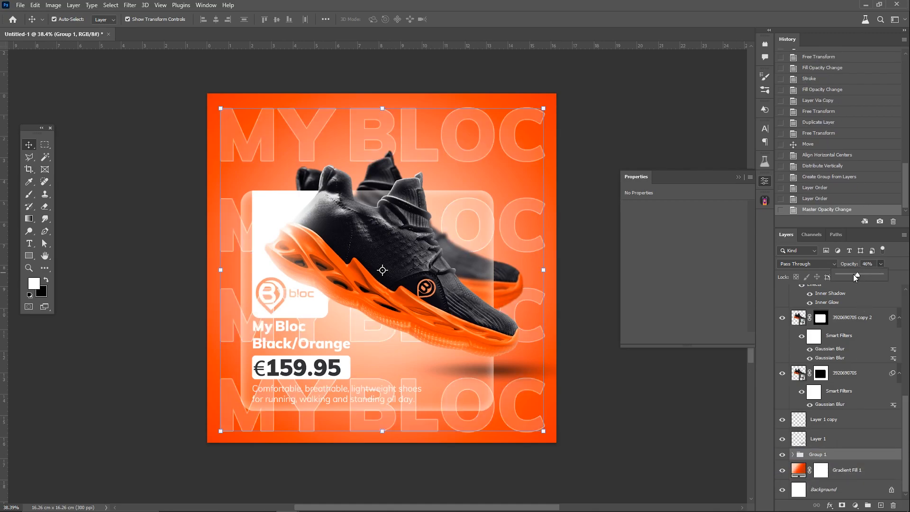
Step: Enlarge the MY BLOC group slightly so it nearly fills the artwork and center it on the canvas
drag(386, 105, 386, 96)
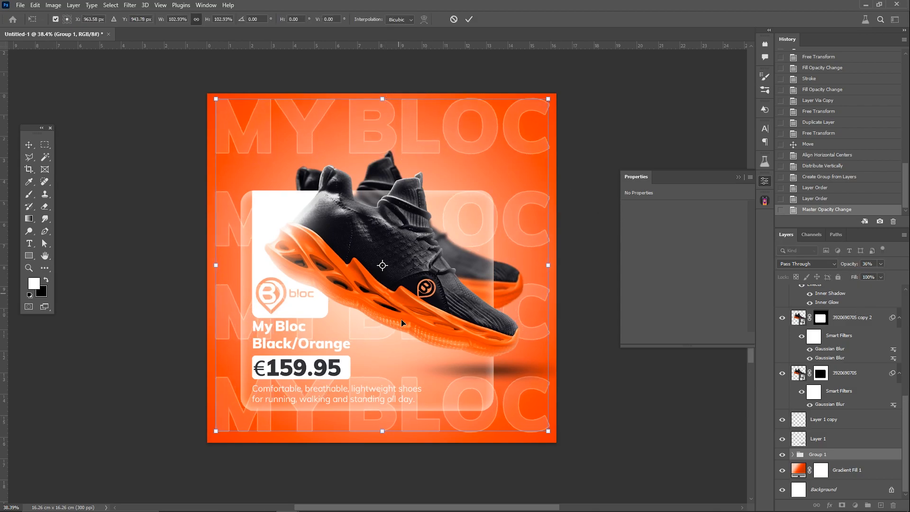
drag(389, 432, 389, 435)
key(Return)
click(547, 267)
drag(522, 229, 520, 227)
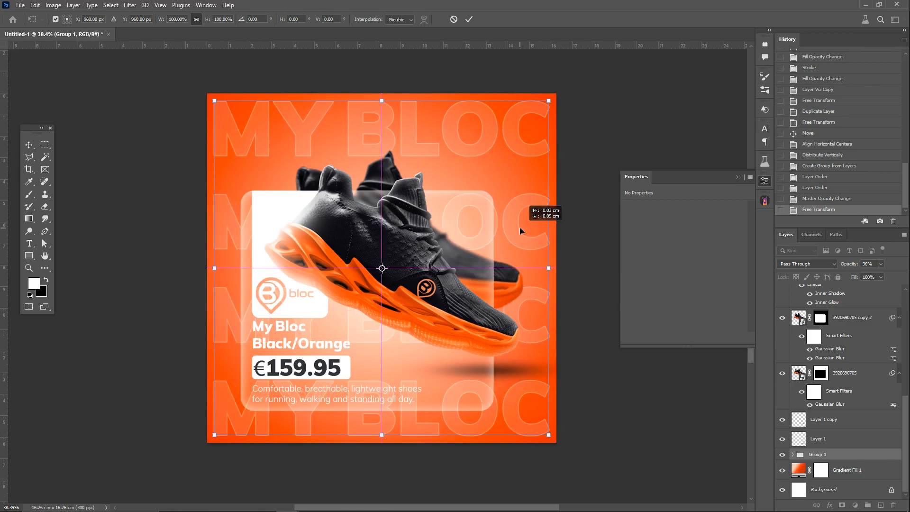
key(Return)
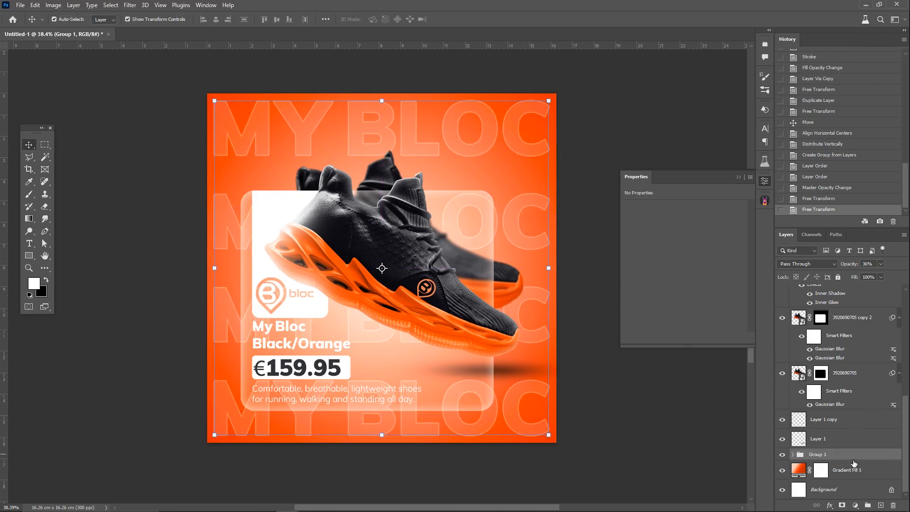
Step: Select all the card, shoe, shadow and text layers above the MY BLOC group and move them about 1.2 cm up and 0.4 cm right
key(ctrl+j)
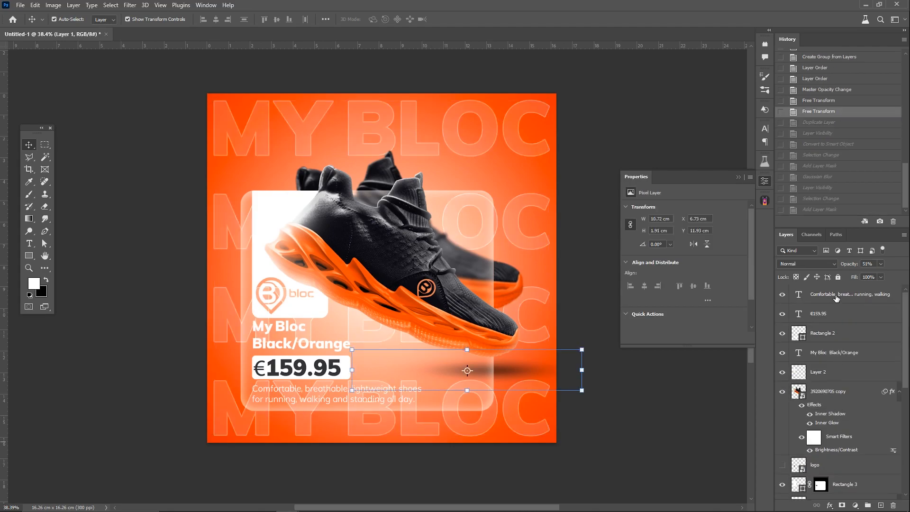
shift+click(823, 296)
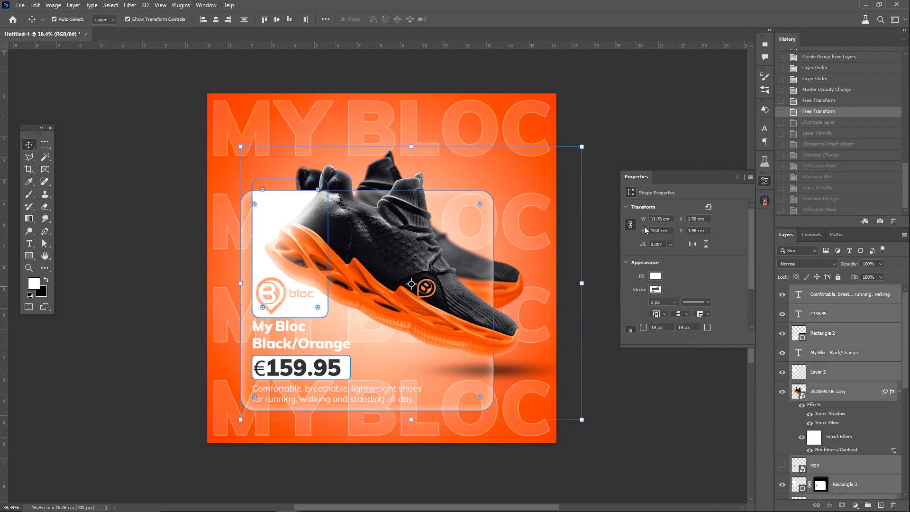
click(585, 146)
drag(432, 268, 441, 247)
key(Return)
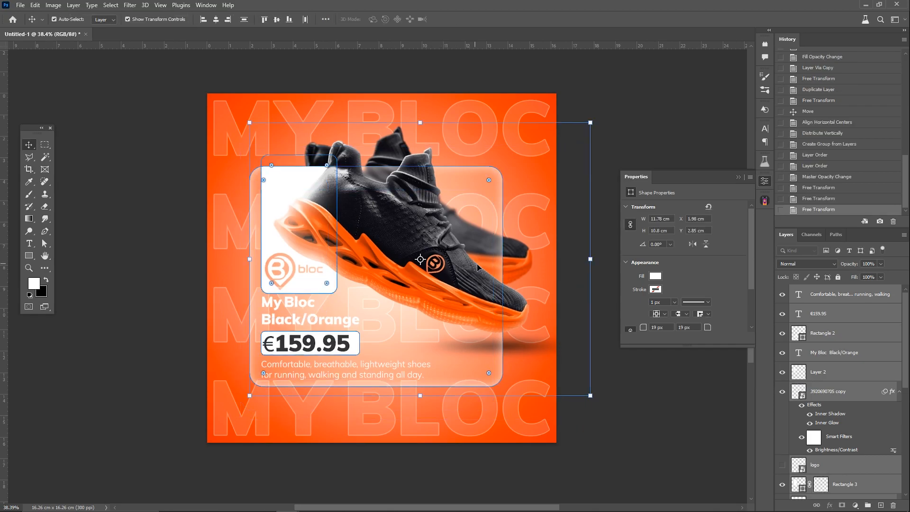
key(Up)
key(Up)
key(Up)
key(Up)
key(Up)
key(Up)
key(Up)
key(Up)
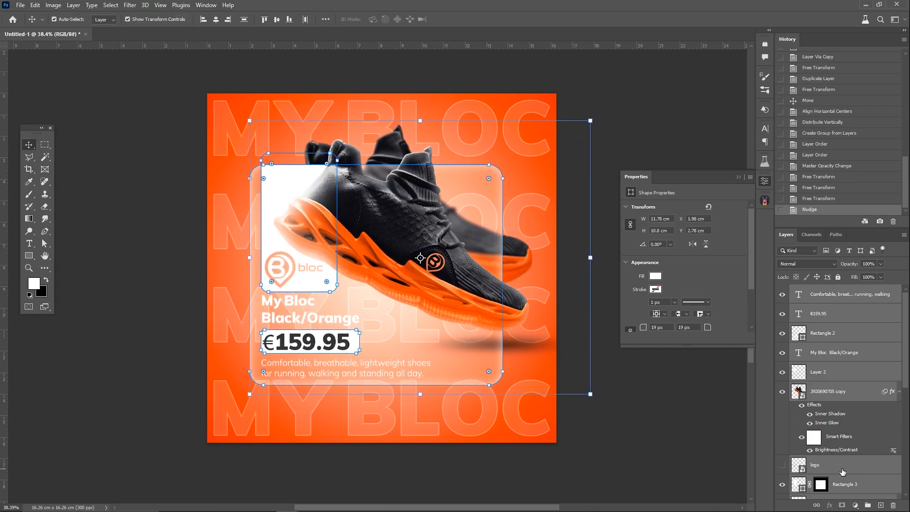
Step: Scale the MY BLOC group down to 92.33% around the canvas center
click(843, 469)
scroll(843, 461, down, 2)
scroll(843, 461, down, 3)
click(822, 455)
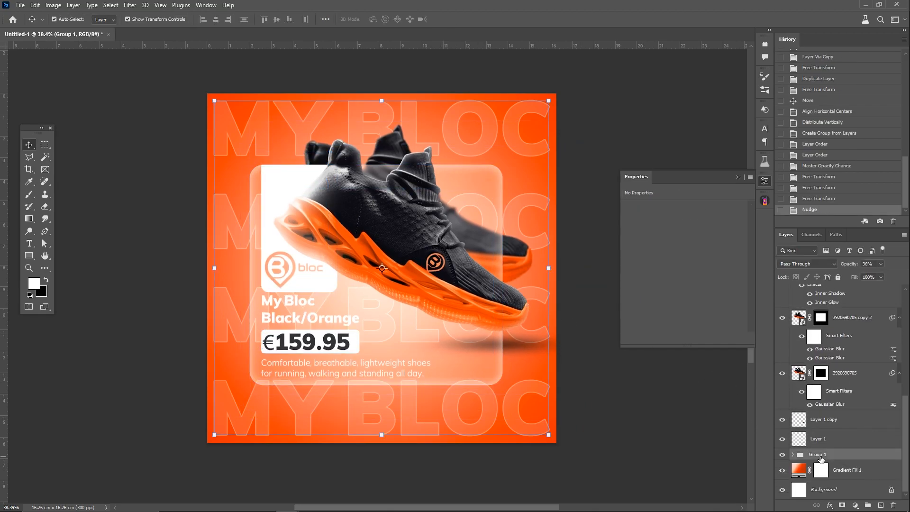
drag(548, 268, 534, 269)
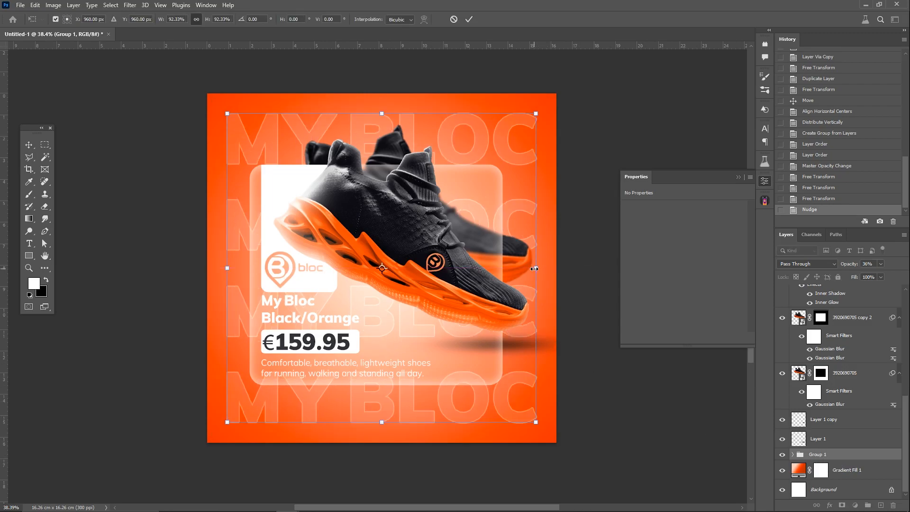
key(Return)
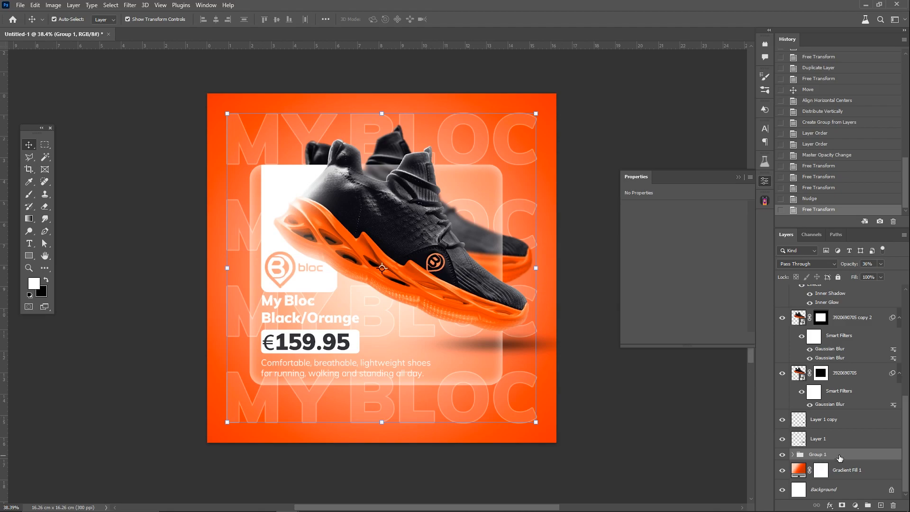
Step: Duplicate the MY BLOC group, hide the original and convert the copy to a smart object
key(ctrl+j)
click(782, 466)
right_click(820, 455)
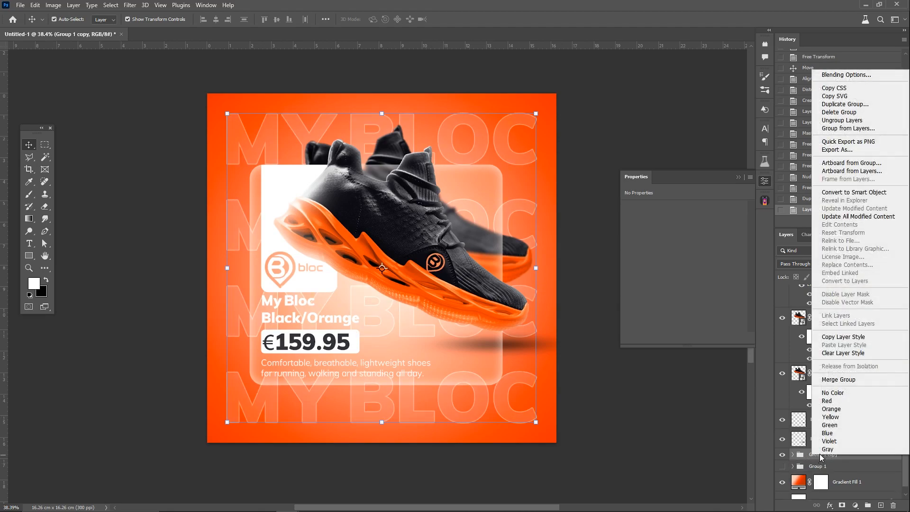
click(849, 193)
Step: Load the glass card's outline as a selection and use it to mask the MY BLOC smart object
scroll(813, 351, up, 4)
ctrl+click(801, 348)
scroll(825, 379, down, 5)
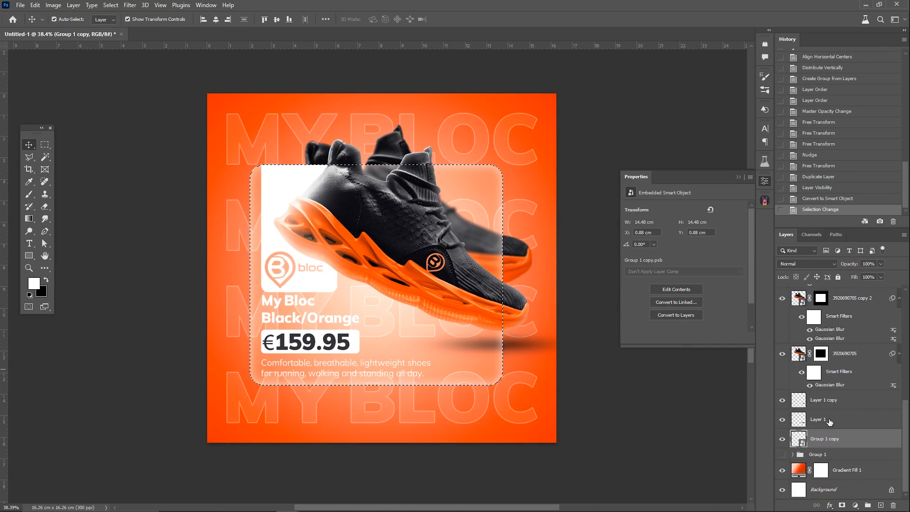
click(842, 506)
Step: Apply a Gaussian Blur to the content of the masked MY BLOC smart object
click(799, 439)
click(129, 5)
mouse_move(181, 132)
click(270, 163)
click(690, 82)
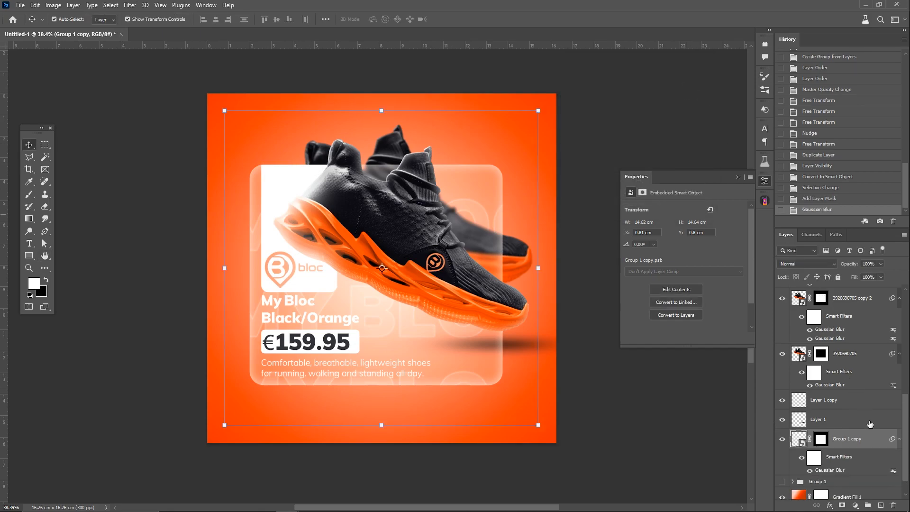
Step: Show the original MY BLOC group again and mask out the glass card's area from it
scroll(867, 427, down, 2)
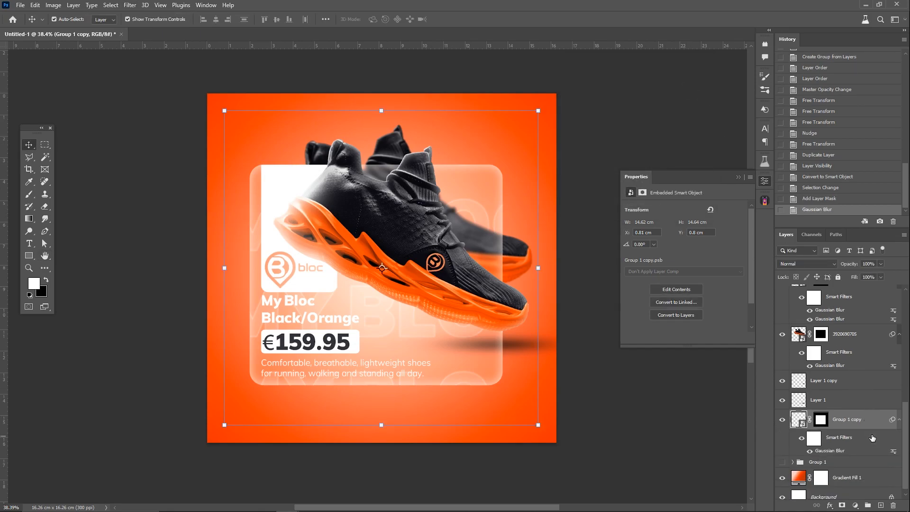
click(782, 454)
click(834, 454)
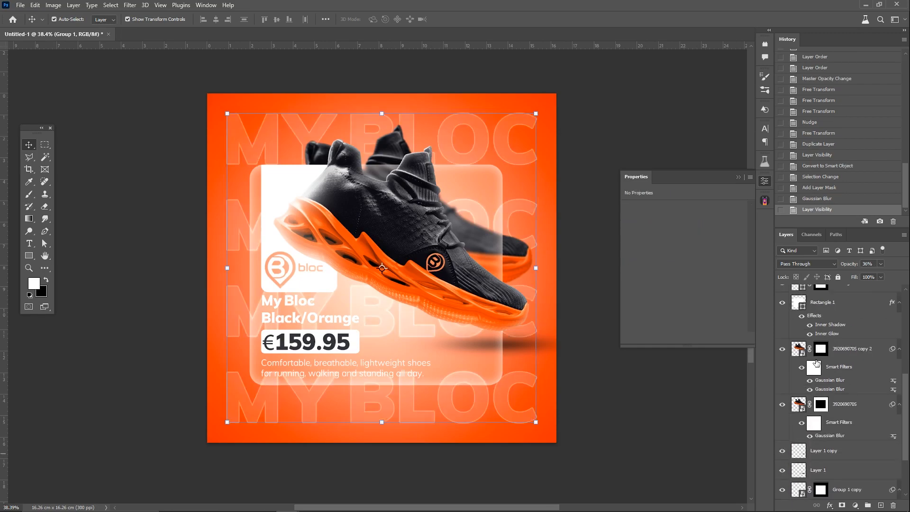
click(842, 505)
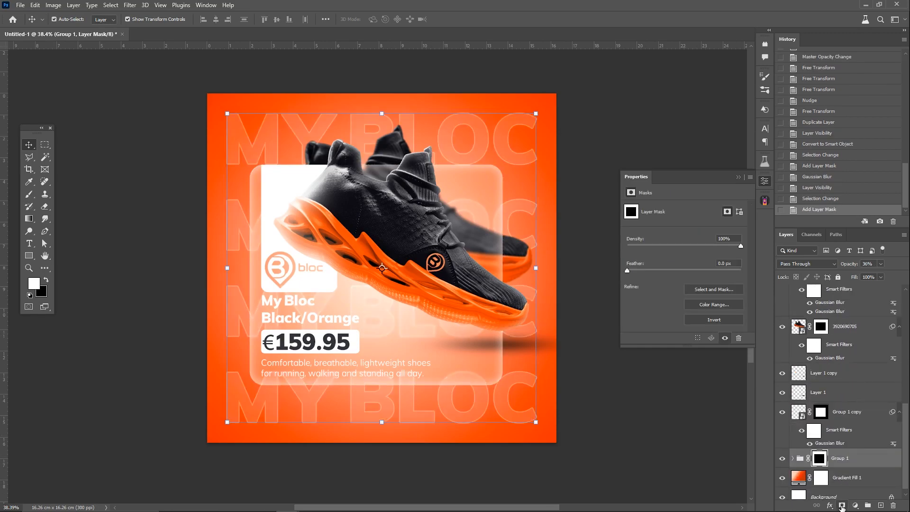
Step: Place light.jpg as an embedded smart object over the shoes and enlarge it to about 10.24 cm wide
click(656, 429)
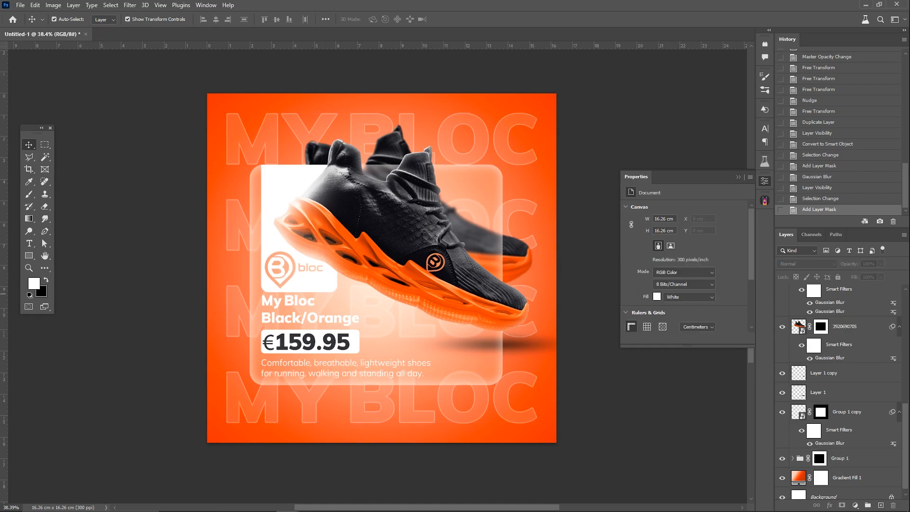
drag(1, 293, 308, 296)
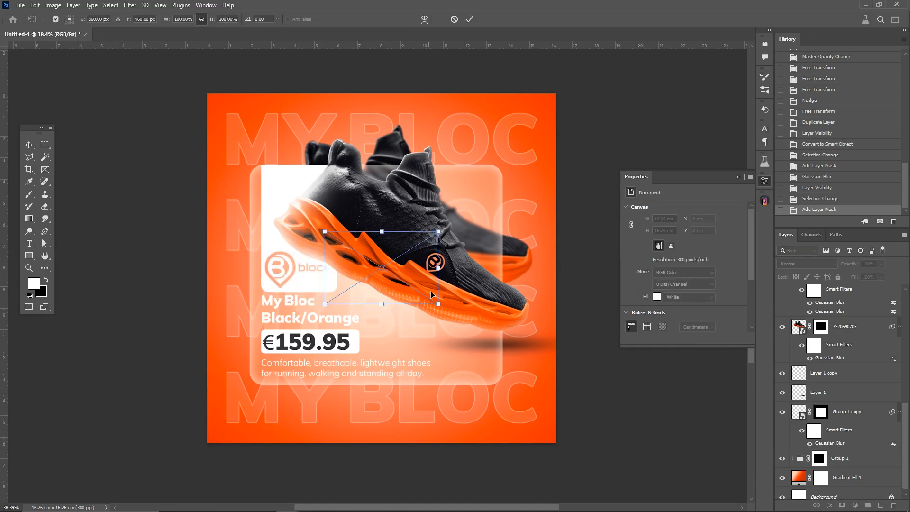
key(Return)
scroll(856, 327, up, 3)
scroll(857, 330, down, 4)
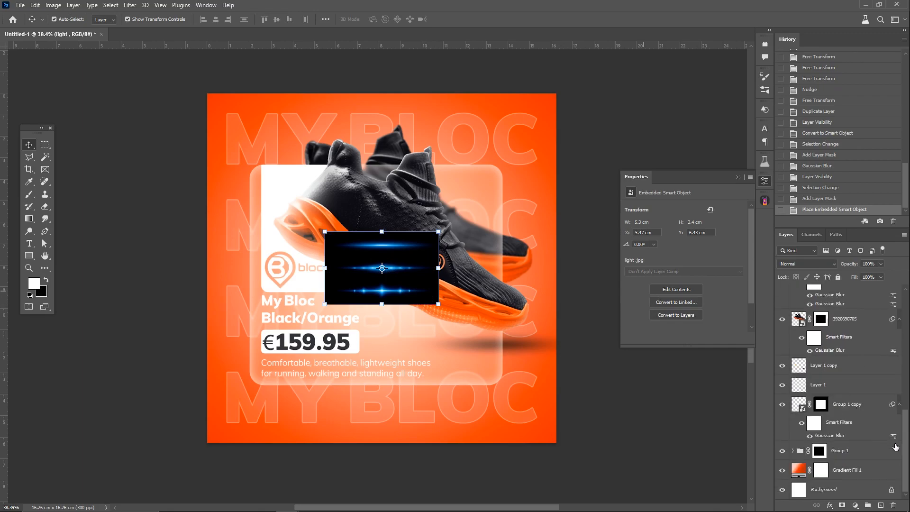
drag(905, 441, 906, 311)
drag(381, 232, 382, 164)
Step: Copy the middle light streak of the placed image to its own layer and hide the full light image
click(45, 144)
drag(480, 212, 289, 254)
key(ctrl+j)
click(783, 313)
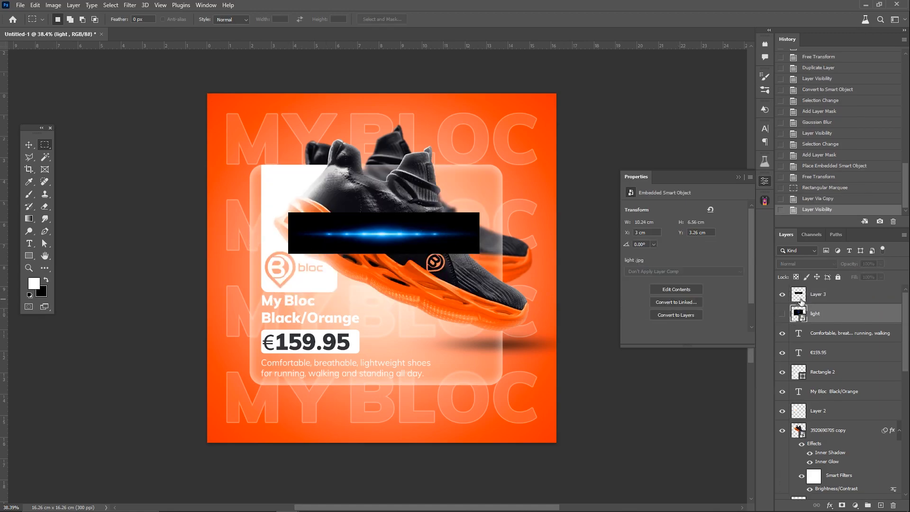
Step: Set the streak layer to Screen blending and rotate, resize and align it vertically on the glass card's left edge
click(798, 265)
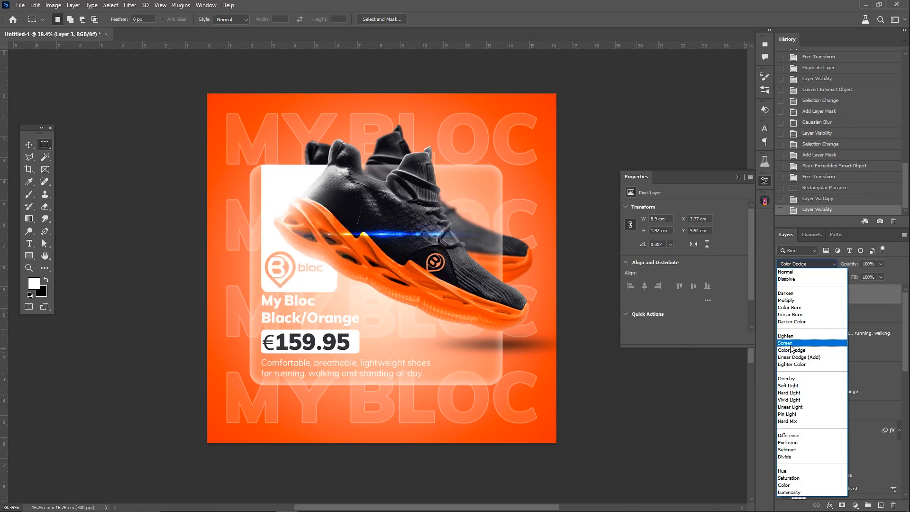
click(806, 349)
key(v)
mouse_move(487, 215)
mouse_down()
mouse_move(400, 161)
mouse_move(364, 154)
mouse_up()
mouse_move(380, 202)
mouse_down()
mouse_move(240, 242)
mouse_move(249, 270)
mouse_up()
drag(238, 266, 249, 264)
key(Return)
key(Right)
Step: Desaturate the blue light streak with Hue/Saturation and adjust its size along the card's left edge
key(ctrl+u)
drag(543, 184, 484, 180)
key(Return)
drag(240, 177, 239, 134)
key(Return)
Step: Duplicate the light streak and rotate the copy horizontally onto the glass card's bottom edge
key(ctrl+j)
key(ctrl+t)
drag(271, 214, 335, 280)
mouse_move(270, 252)
mouse_down()
mouse_move(427, 366)
mouse_move(422, 385)
mouse_up()
key(Return)
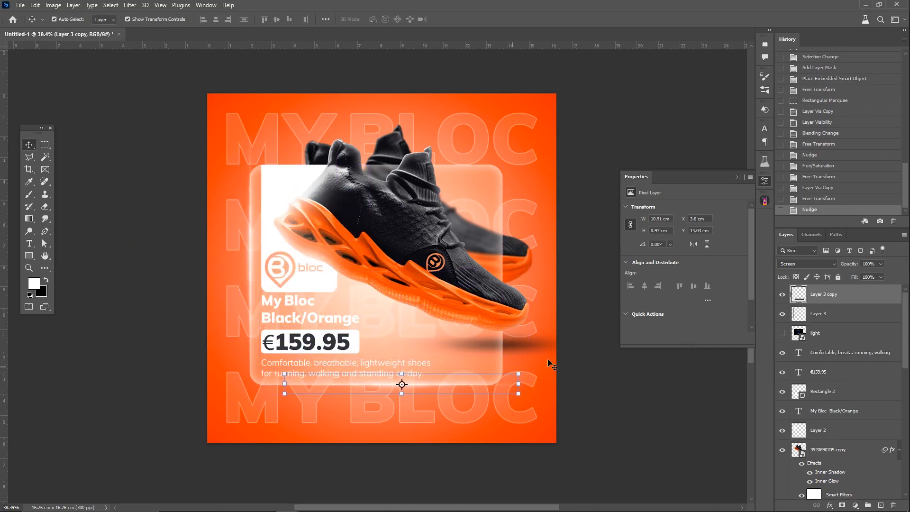
key(Up)
click(579, 363)
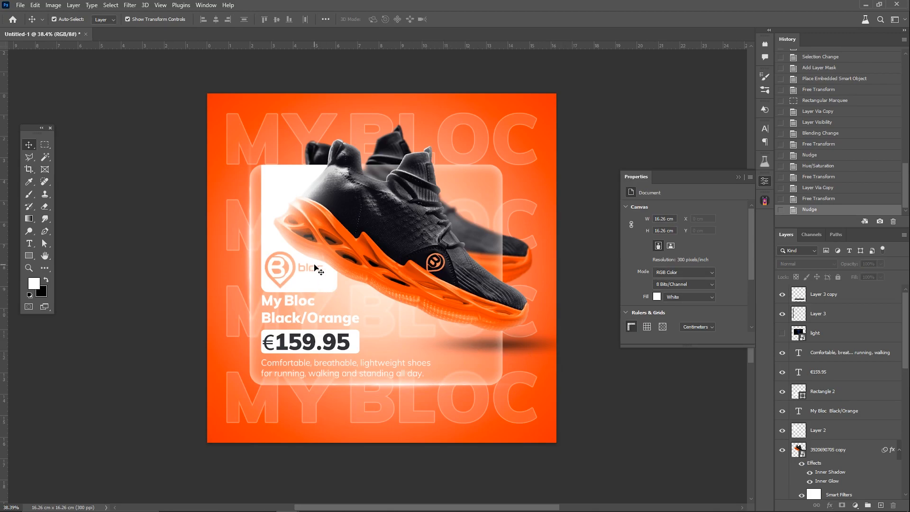
Step: Place light 02.jpg, mirror it so the rays start in the canvas's upper-left corner, and enlarge it to about 15.76 cm wide
drag(178, 271, 409, 291)
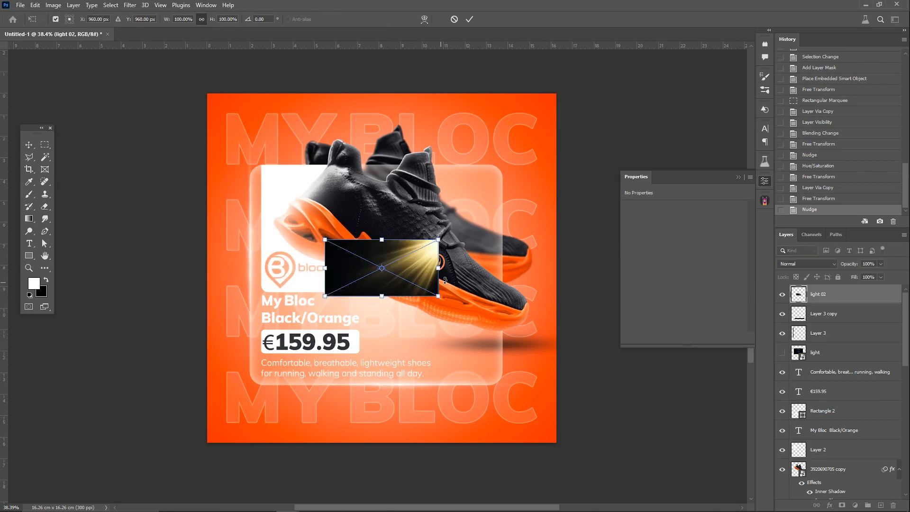
drag(471, 274, 516, 273)
right_click(488, 269)
click(510, 449)
drag(434, 252, 411, 166)
drag(475, 229, 542, 262)
key(Return)
Step: Set the light 02 layer to Screen blending and desaturate its yellow rays with Hue/Saturation
click(806, 263)
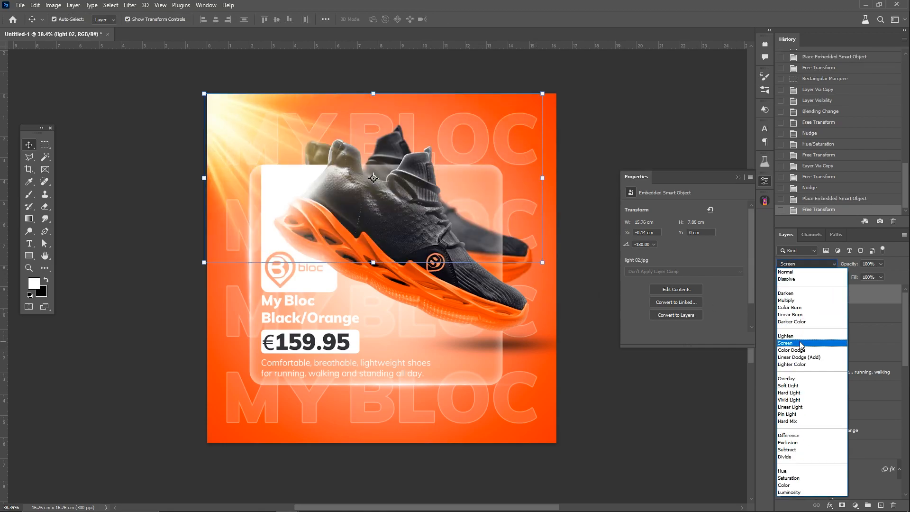
click(806, 345)
key(ctrl+u)
drag(428, 196, 377, 195)
click(535, 123)
Step: Enlarge the light 02 rays to about 18.44 cm wide and lower the layer's opacity to 62%
drag(544, 264, 602, 291)
key(Return)
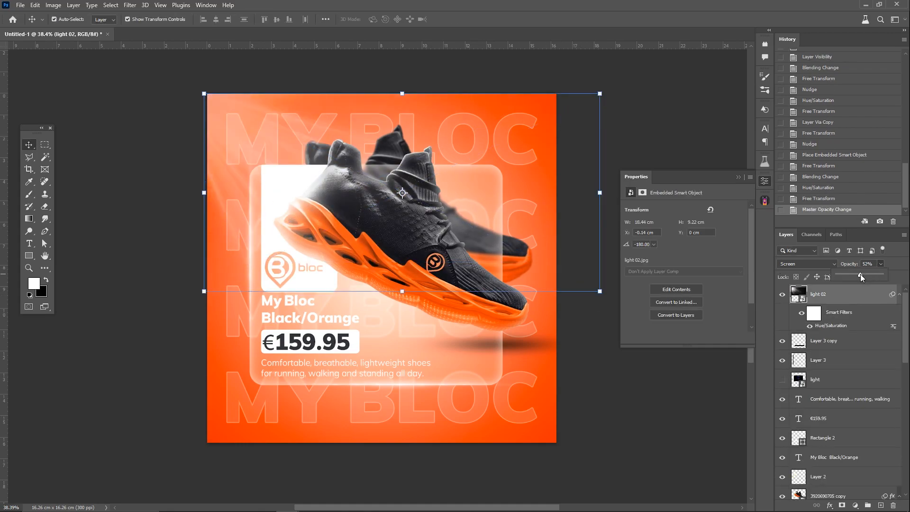
drag(867, 274, 865, 274)
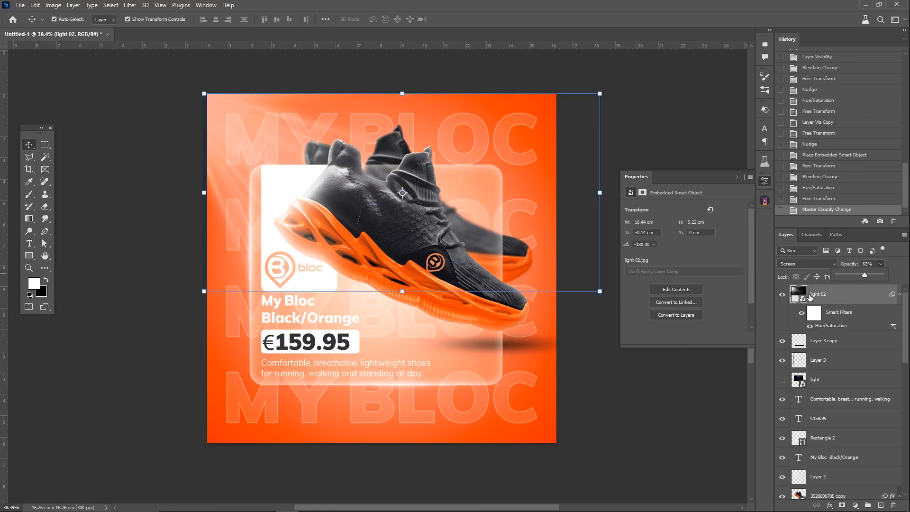
click(647, 361)
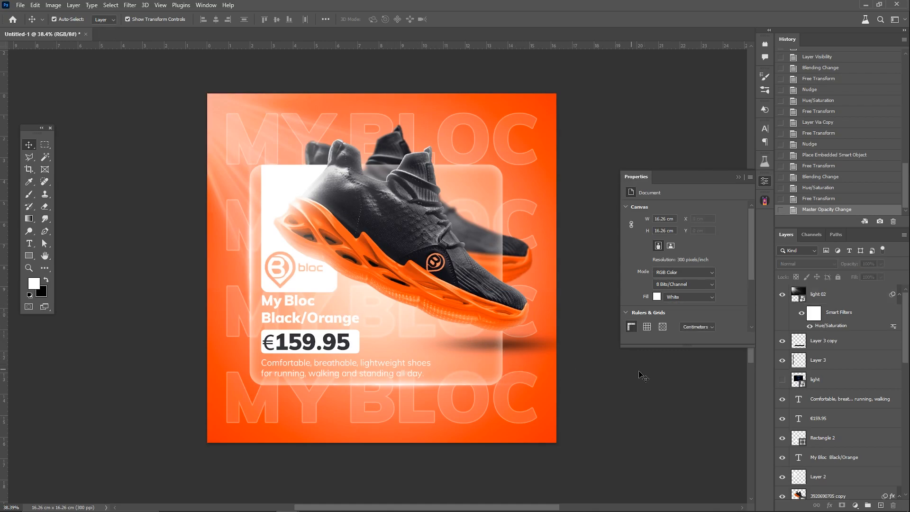
Step: Set the background gradient fill's scale to 130%
scroll(832, 444, down, 10)
double_click(800, 470)
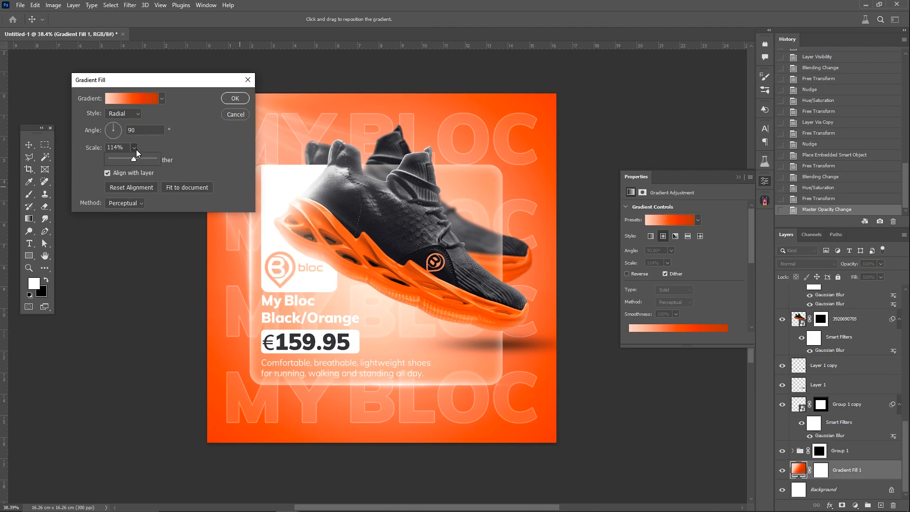
drag(136, 157, 135, 160)
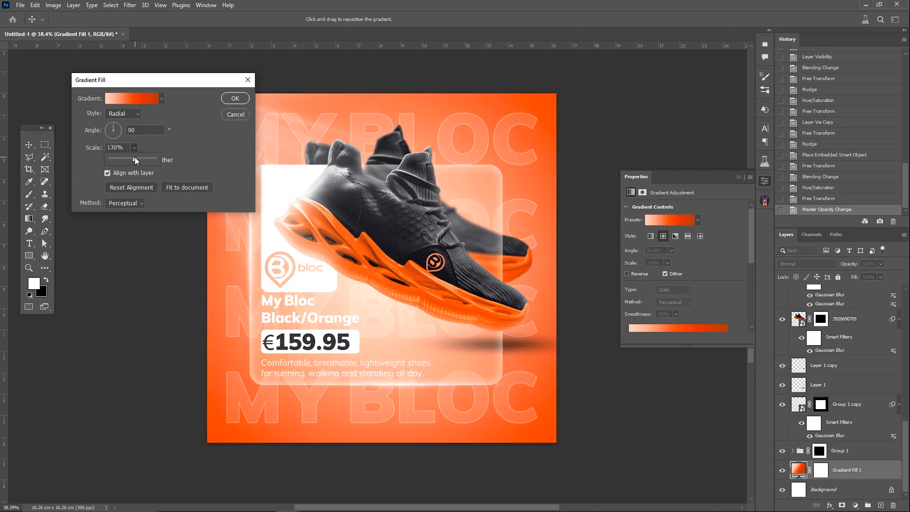
click(223, 99)
Step: Add a Color Lookup adjustment above light 02 using Crisp_Winter.look and set its opacity to 37%
scroll(860, 319, up, 10)
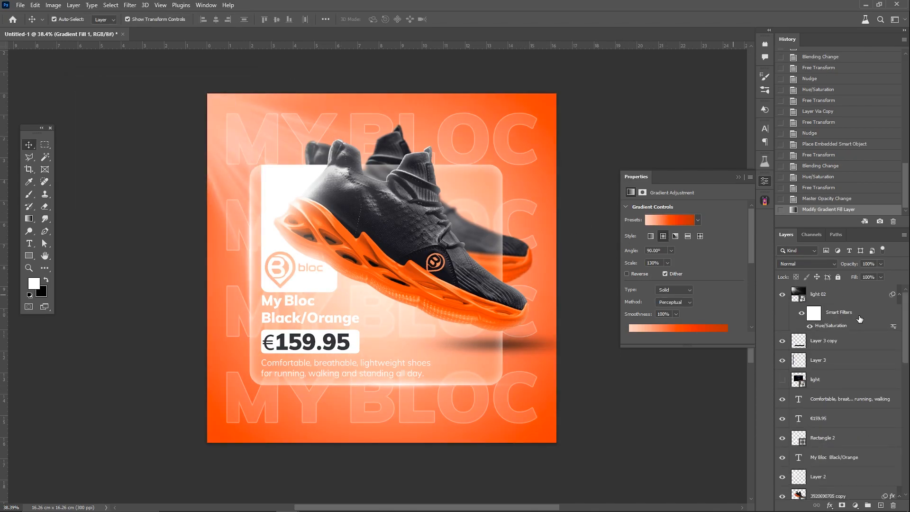
click(852, 295)
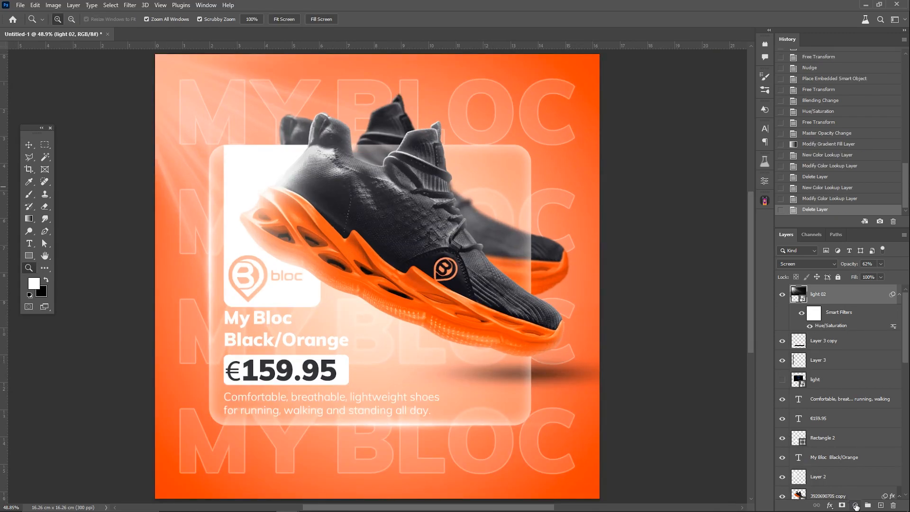
click(855, 505)
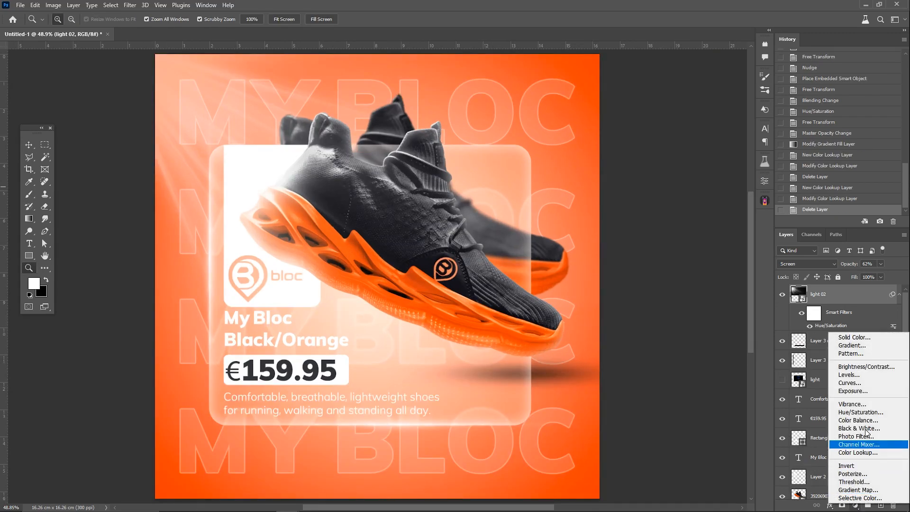
click(872, 453)
click(694, 209)
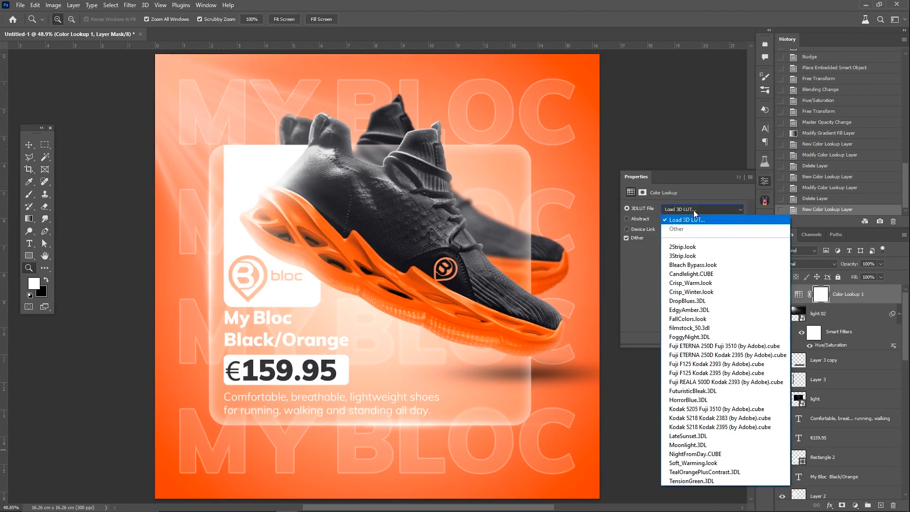
click(707, 292)
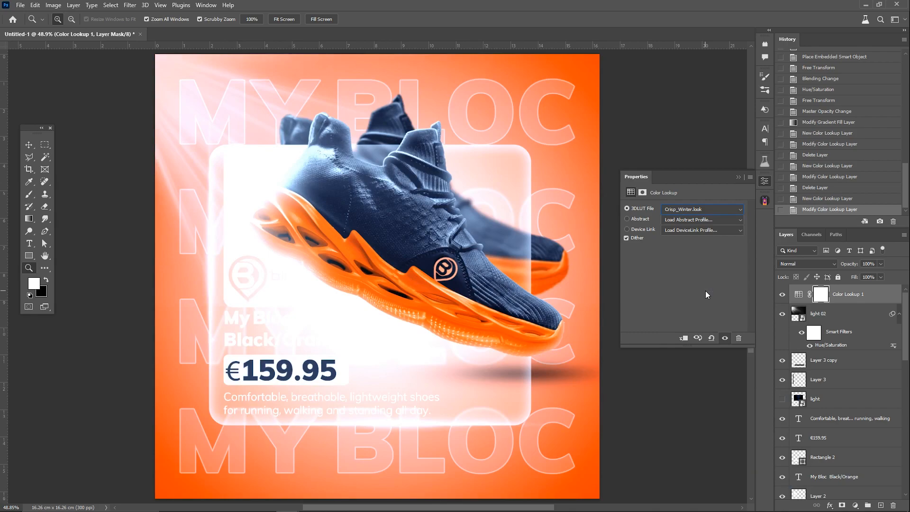
drag(869, 272, 861, 274)
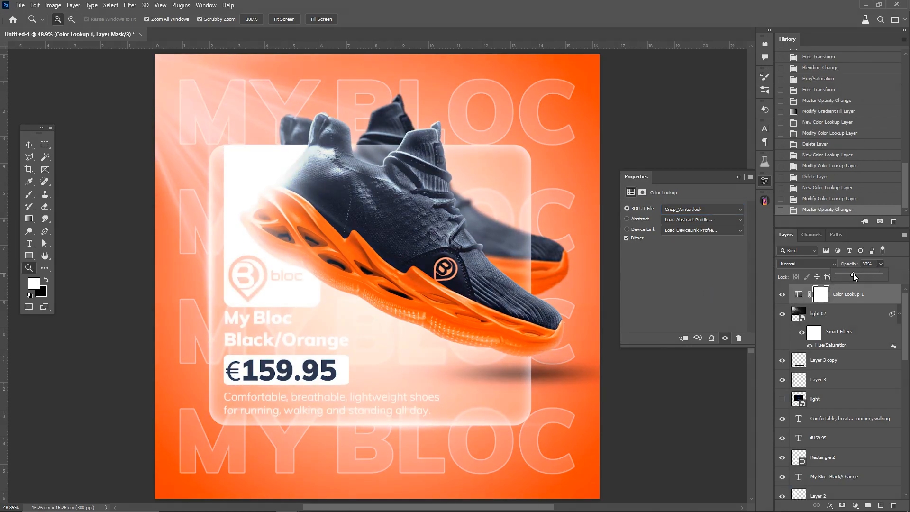
Step: Duplicate the Color Lookup adjustment and set the copy's opacity to 8%
key(ctrl+j)
drag(875, 274, 863, 275)
scroll(517, 327, down, 1)
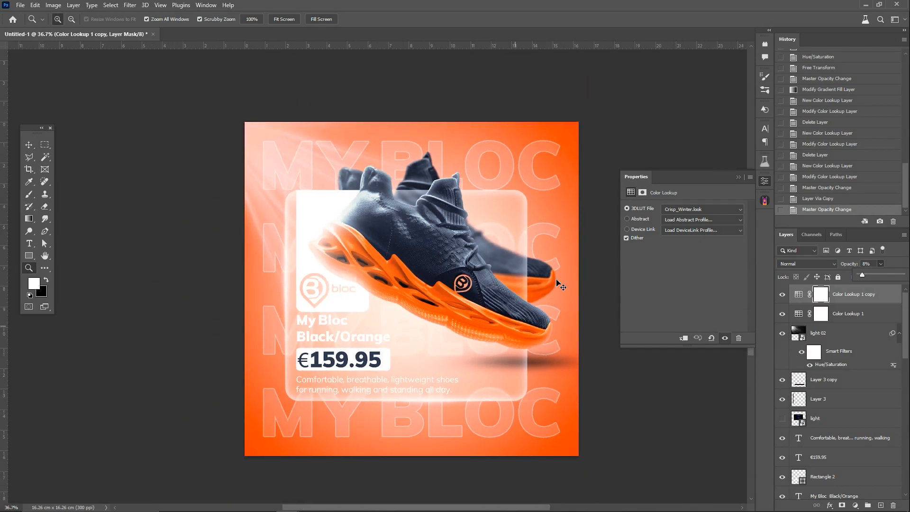
click(31, 145)
click(115, 185)
Step: Apply a Camera Raw Filter to the front shoe with oranges luminance +22, exposure +0.10, highlights +2, shadows +27 and raised whites
scroll(466, 269, up, 1)
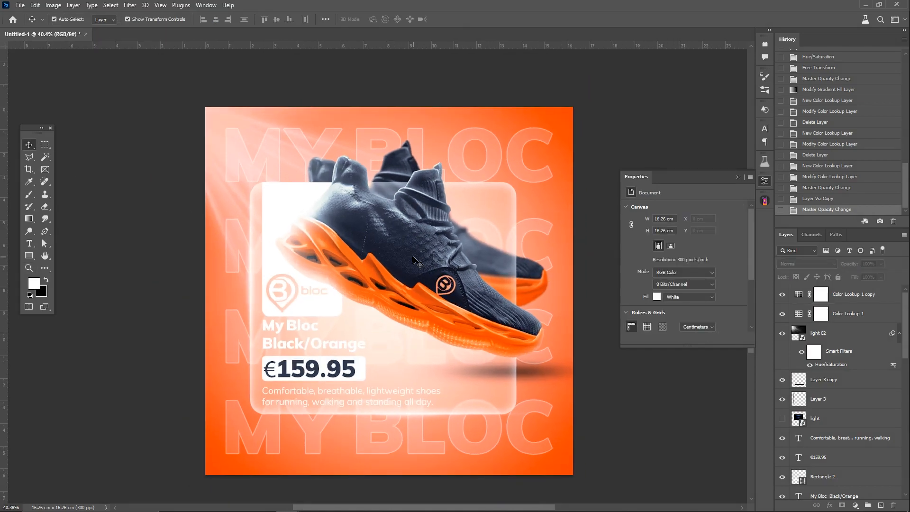
click(416, 262)
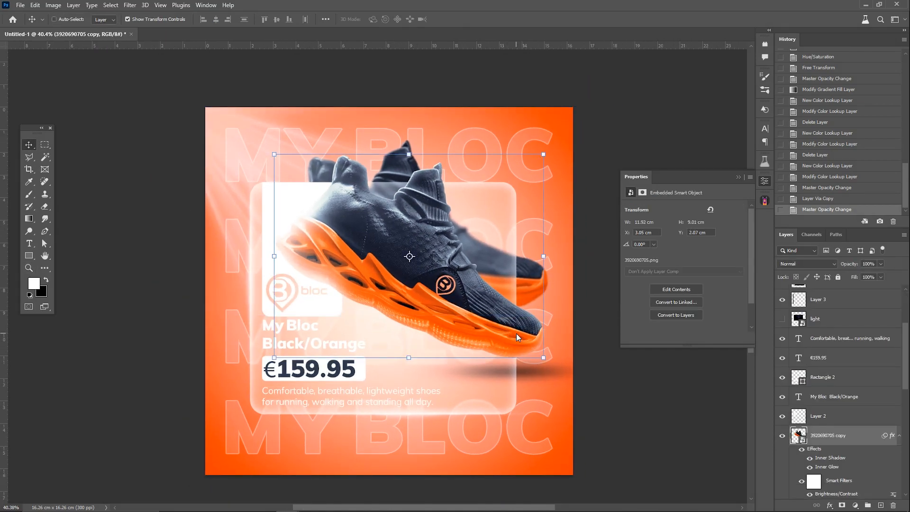
key(ctrl+shift+a)
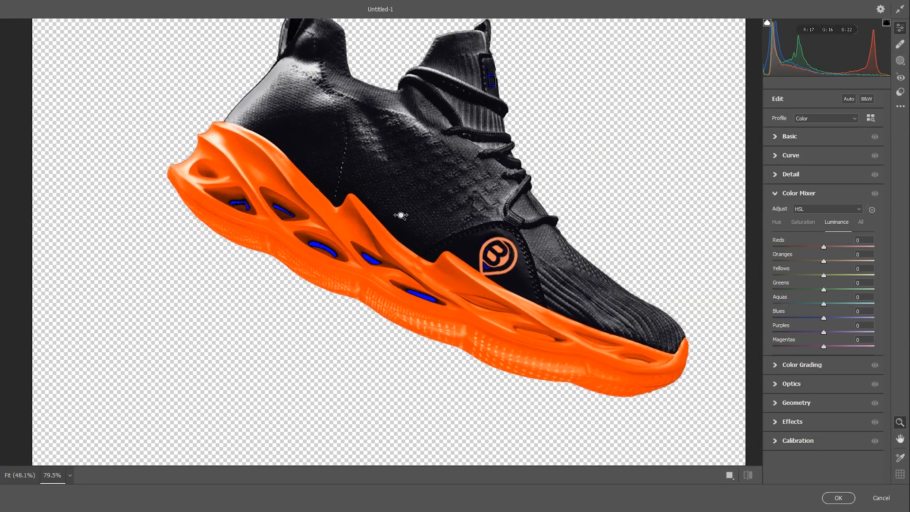
click(788, 137)
drag(824, 212, 840, 254)
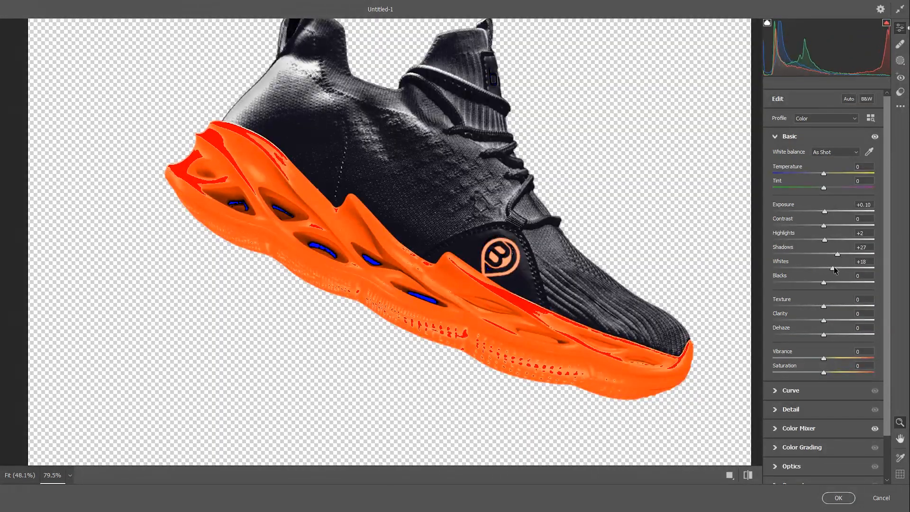
click(779, 392)
click(776, 340)
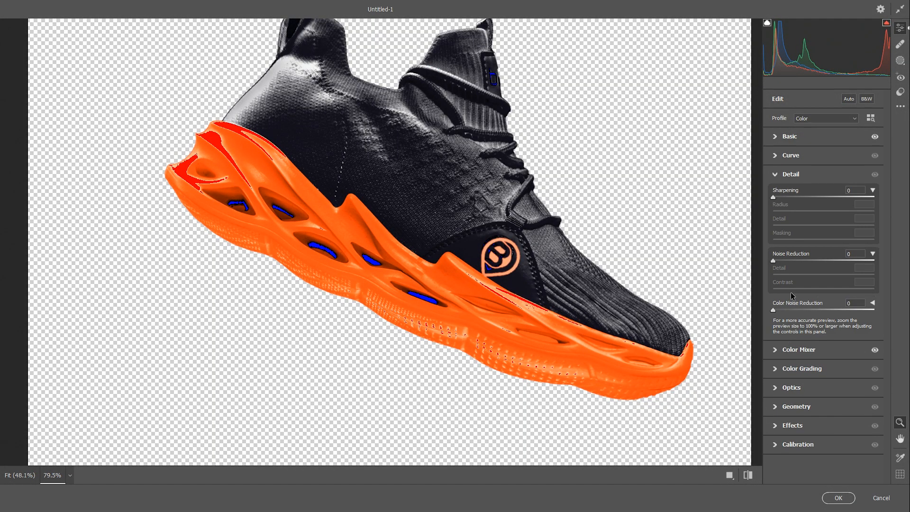
click(840, 497)
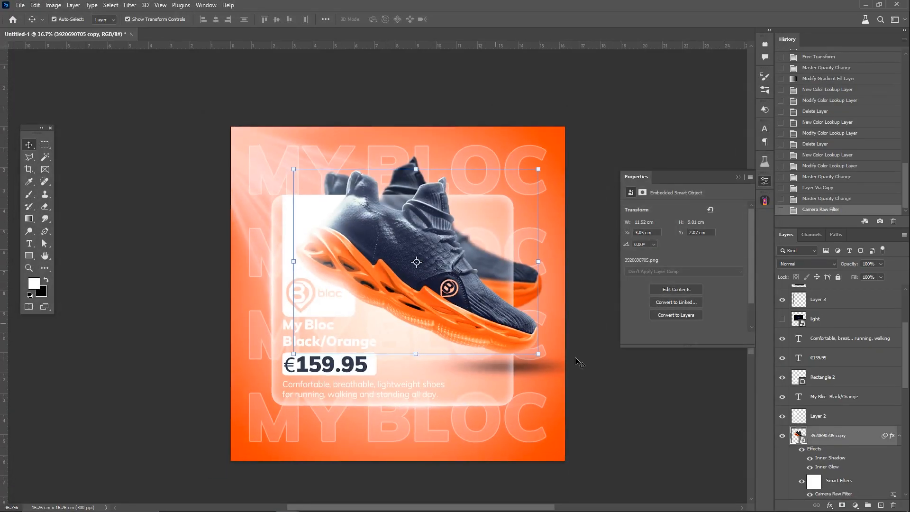
Step: Flatten the image and discard the hidden layers
right_click(837, 327)
click(787, 345)
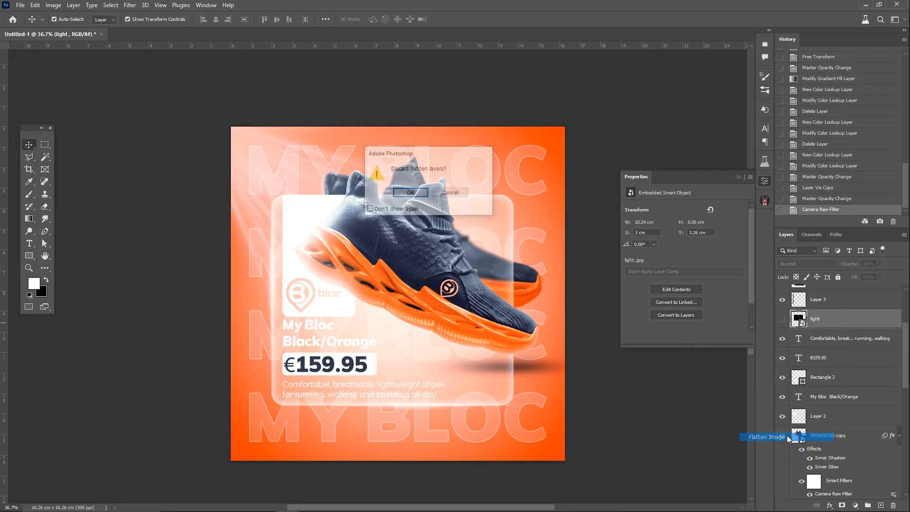
click(418, 194)
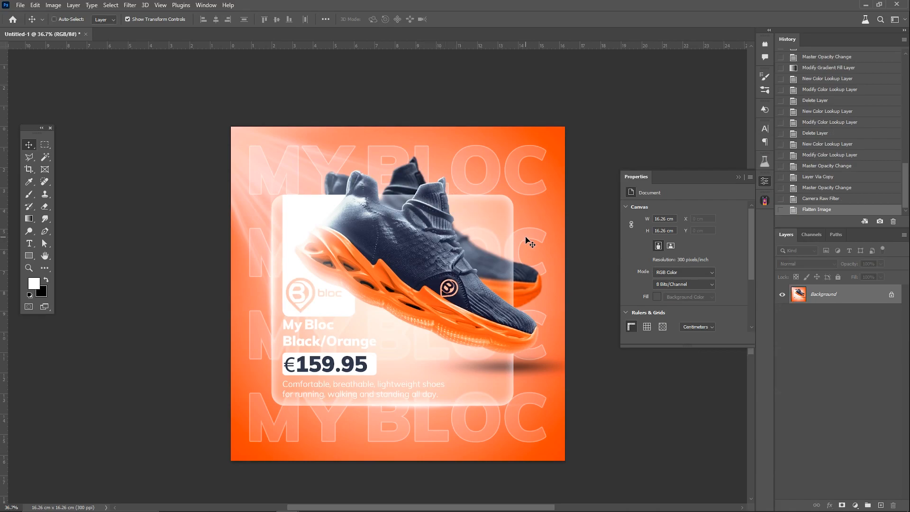
Step: Apply a Camera Raw Filter to the flattened image, slightly raising its vibrance and saturation
key(ctrl+shift+a)
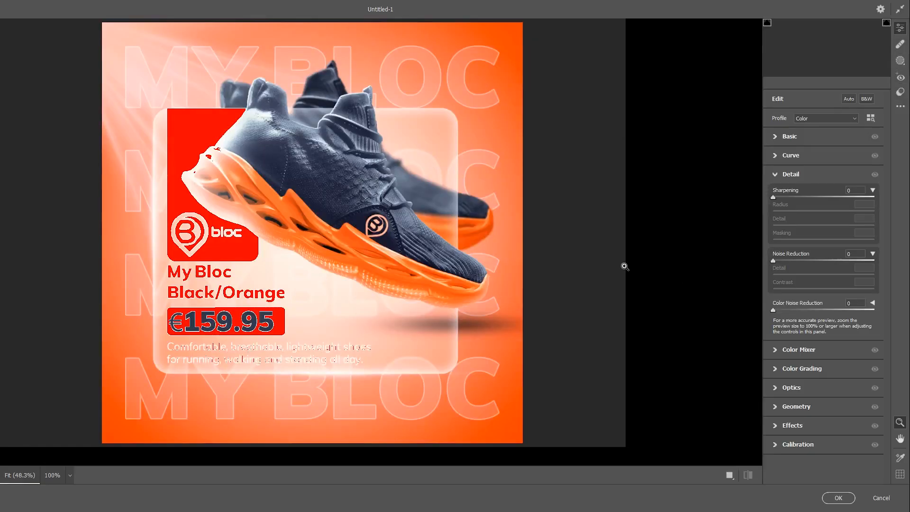
drag(824, 197, 808, 196)
click(775, 138)
drag(824, 359, 830, 359)
drag(824, 373, 834, 374)
click(837, 498)
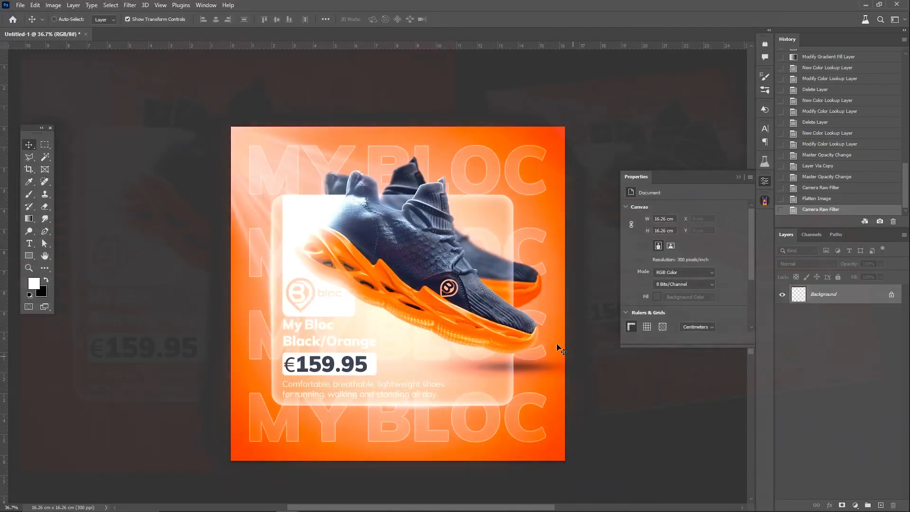